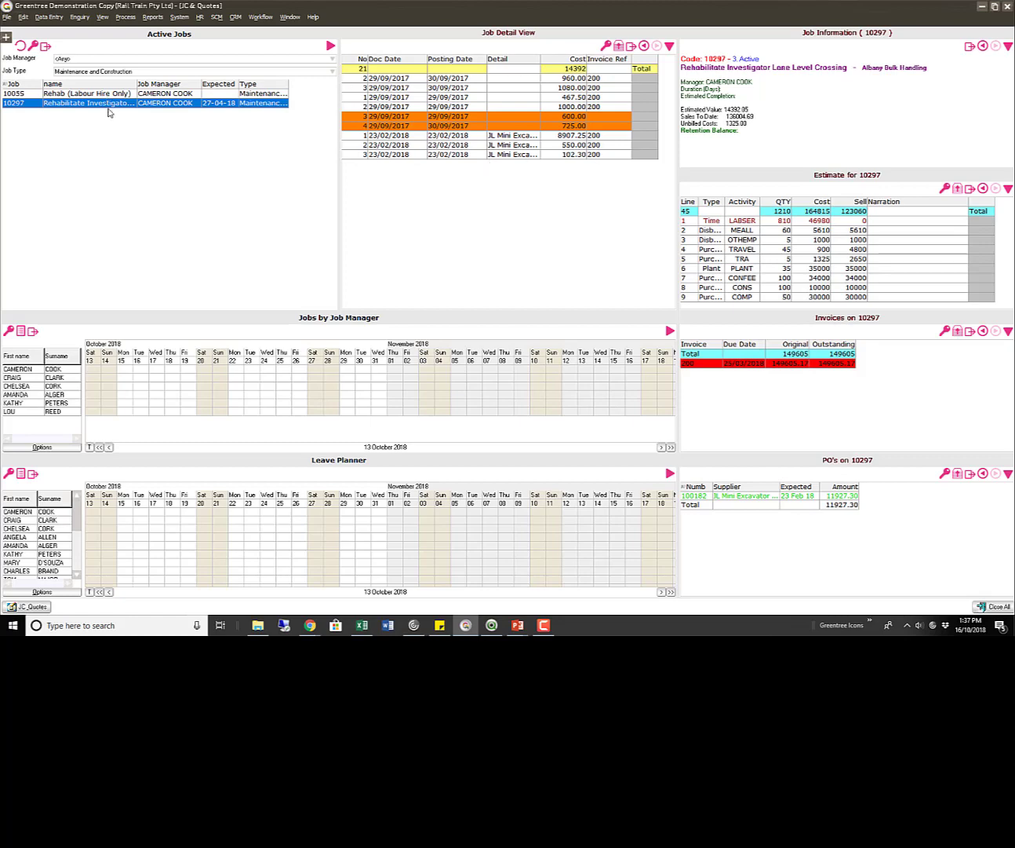
Step: Select the Rehab (Labour Hire Only) job among the active jobs, then open the Accounts Payable Supplier Balances report
left_click(103, 94)
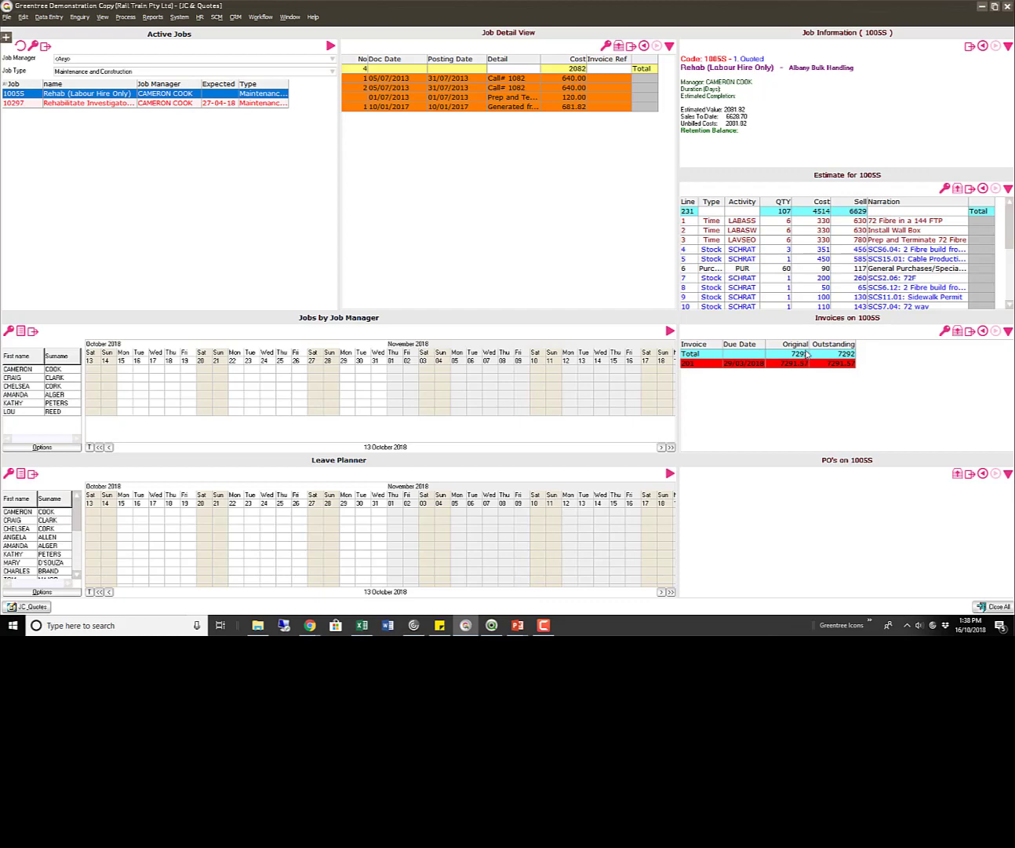
left_click(160, 18)
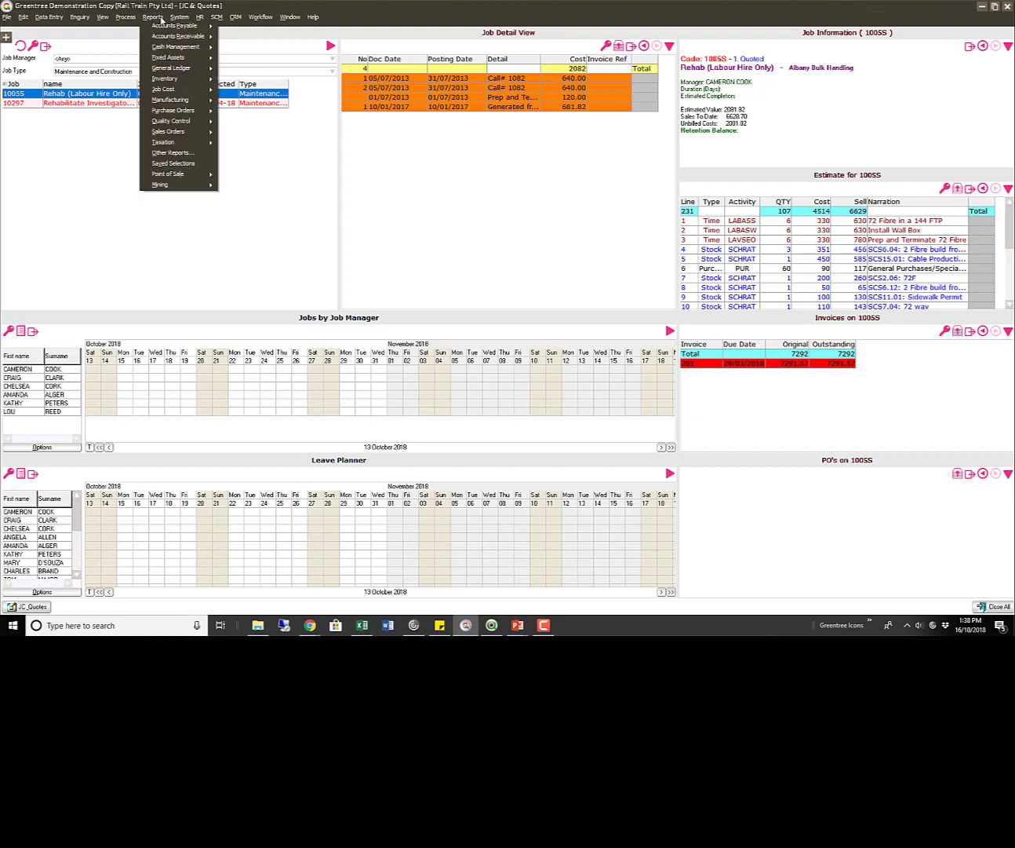
mouse_move(162, 28)
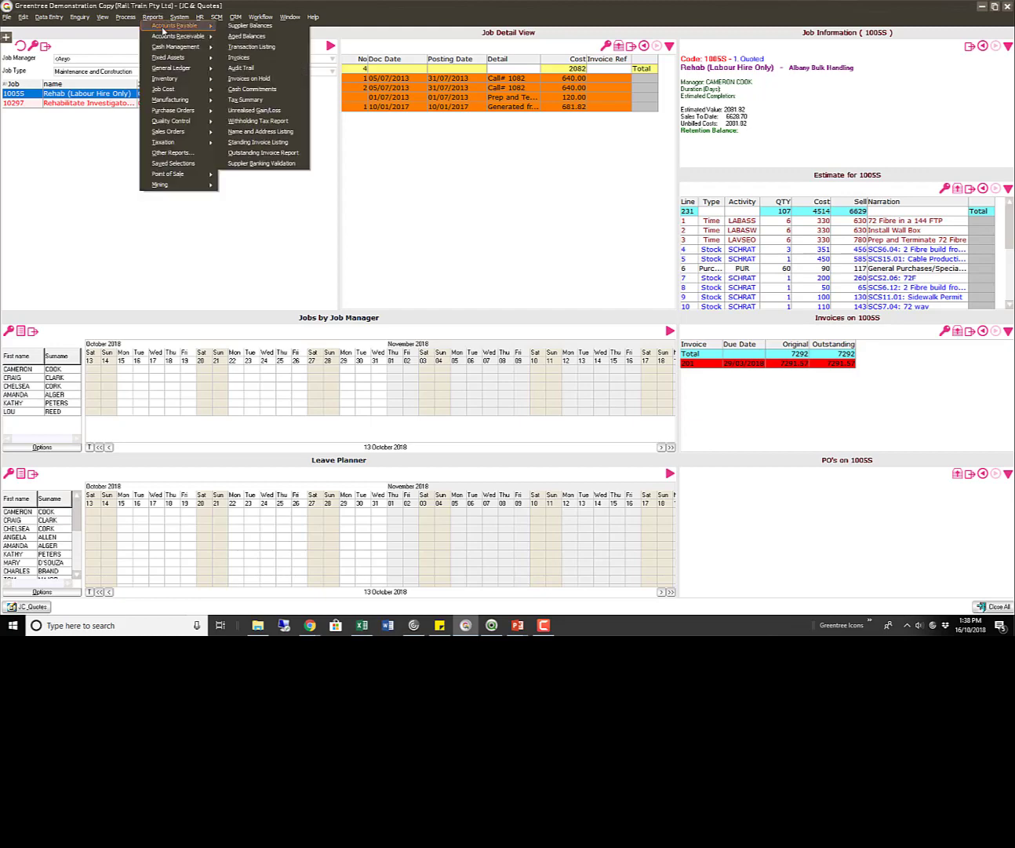
left_click(230, 29)
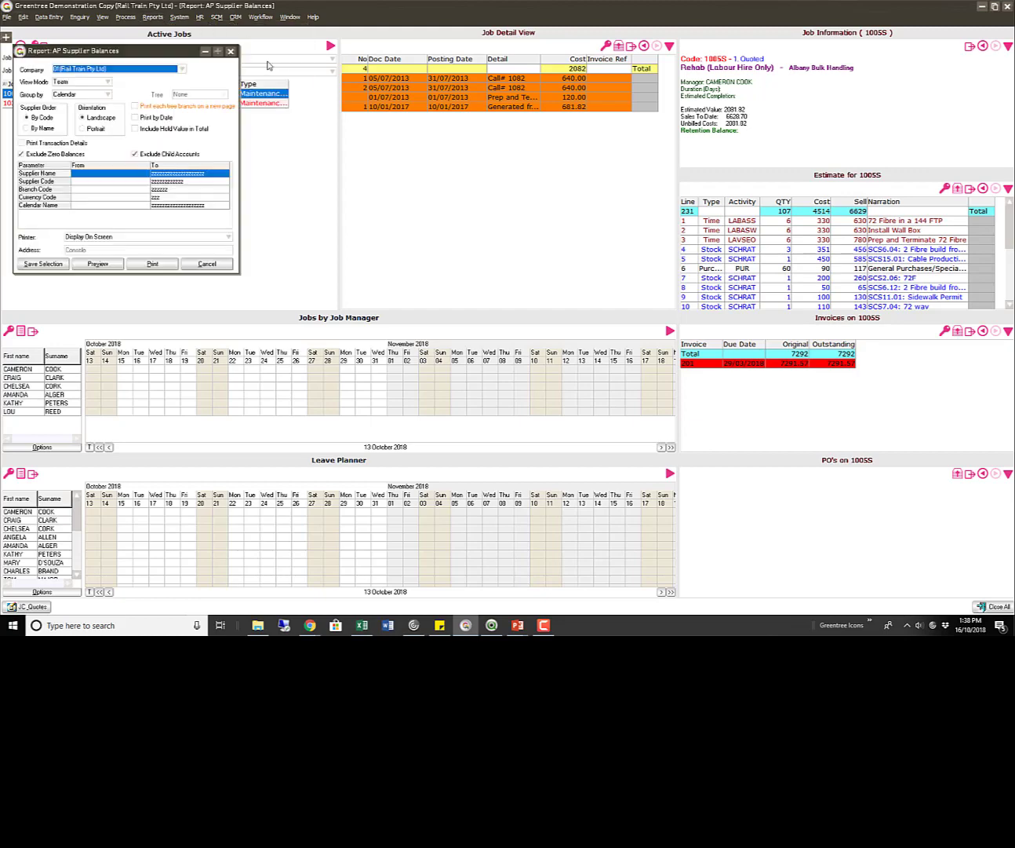
Step: Set the supplier balances report's grouping to None and its tree to Supplier Type-AUS
left_click(99, 94)
left_click(82, 110)
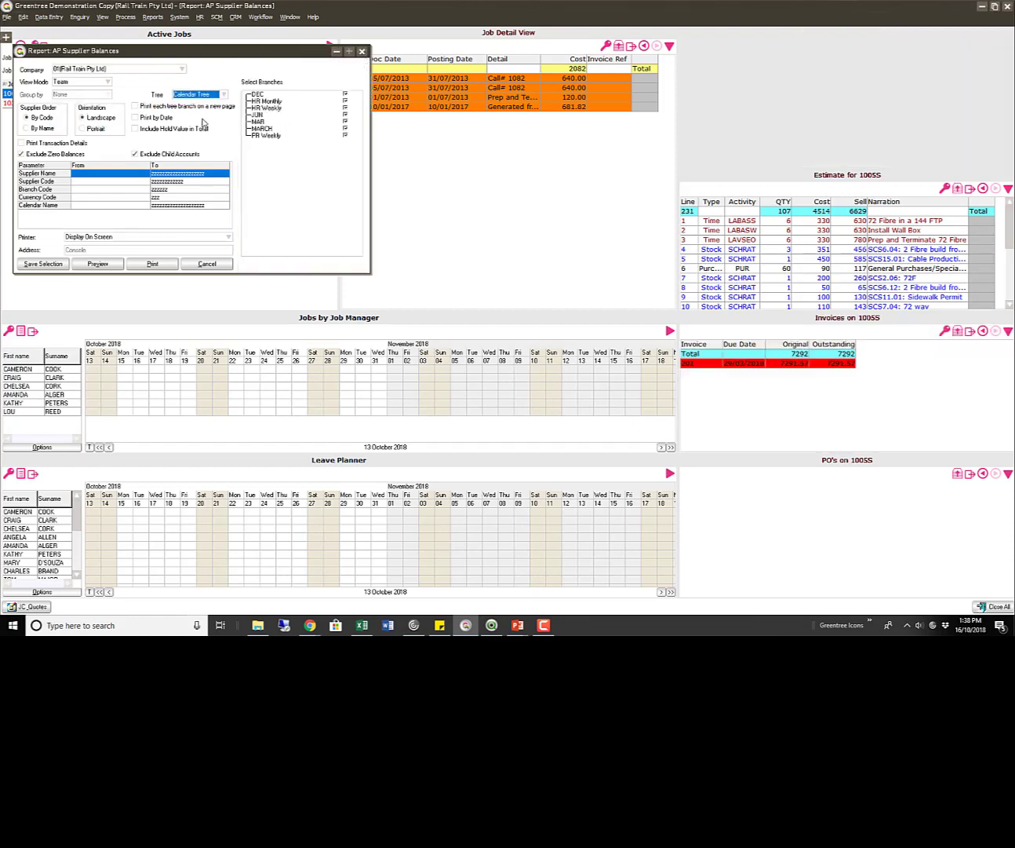
left_click(204, 95)
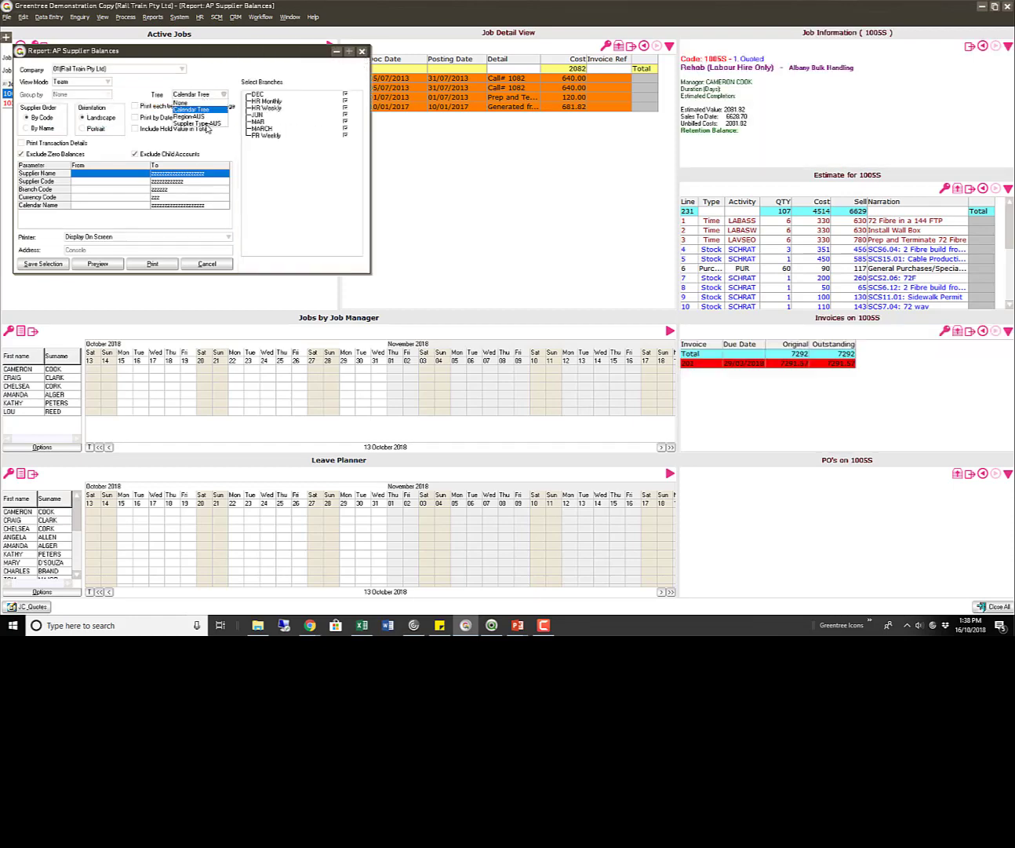
left_click(205, 123)
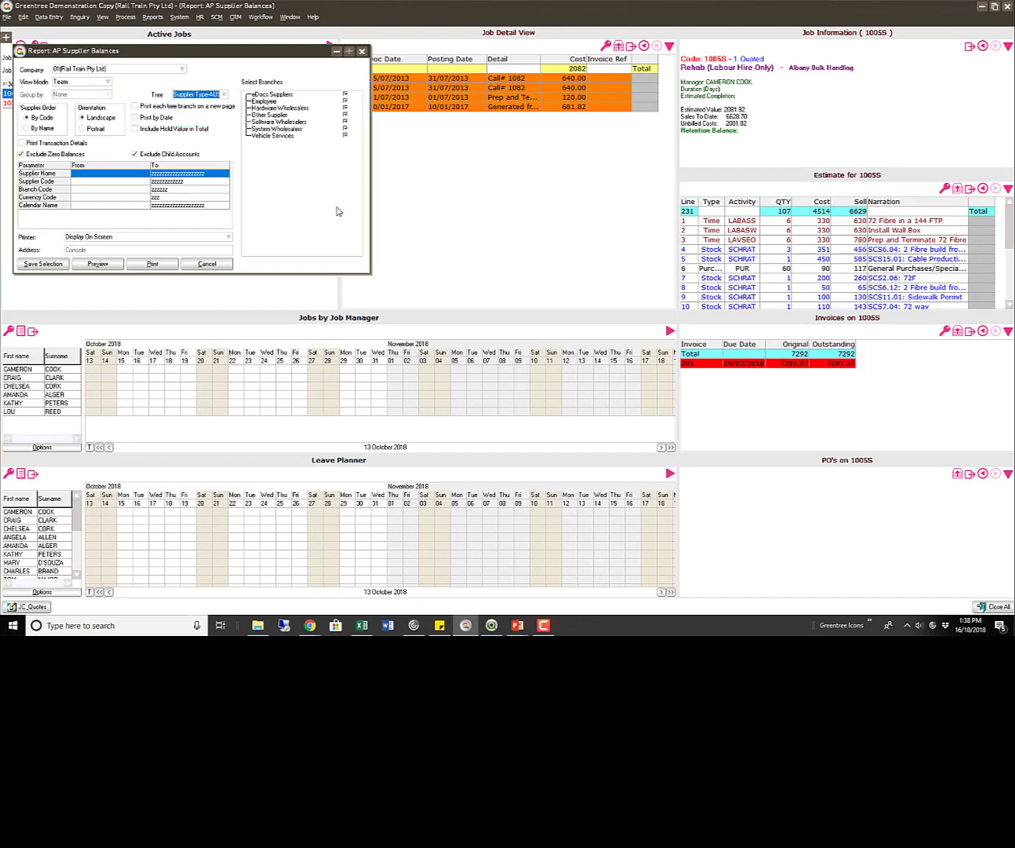
Step: Preview the supplier balances report with the AMCOM Communications supplier record, and close all the report windows
left_click(98, 264)
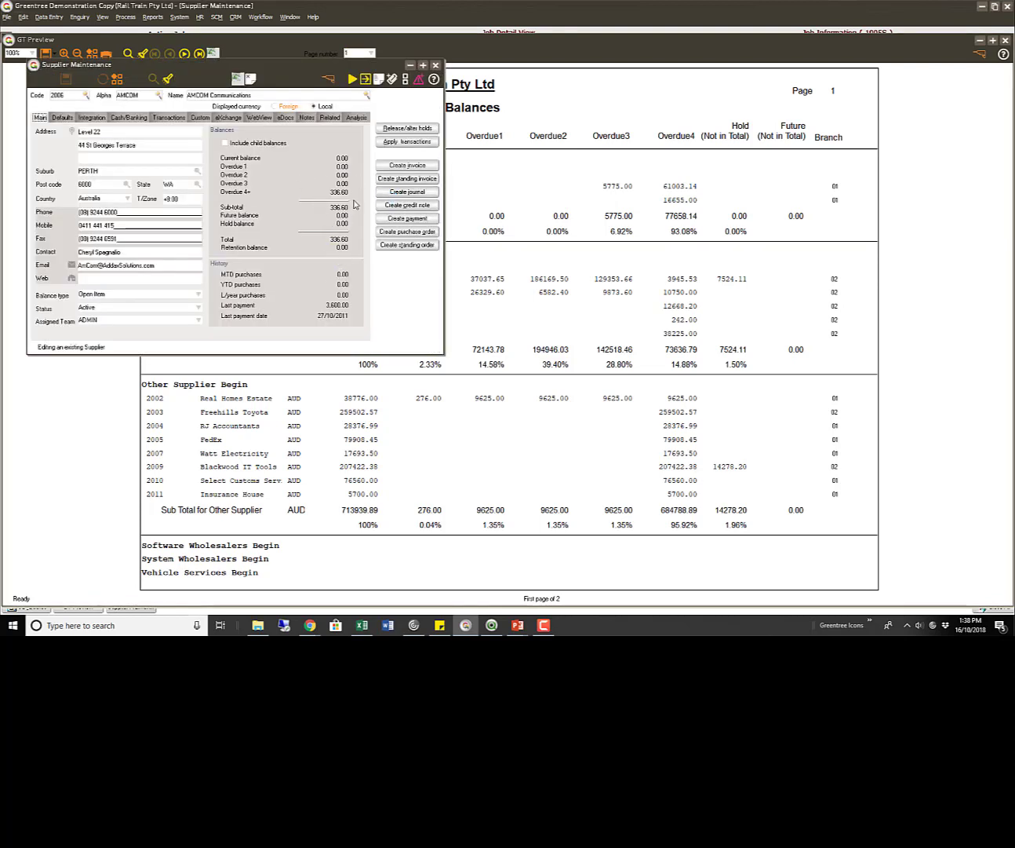
left_click(436, 66)
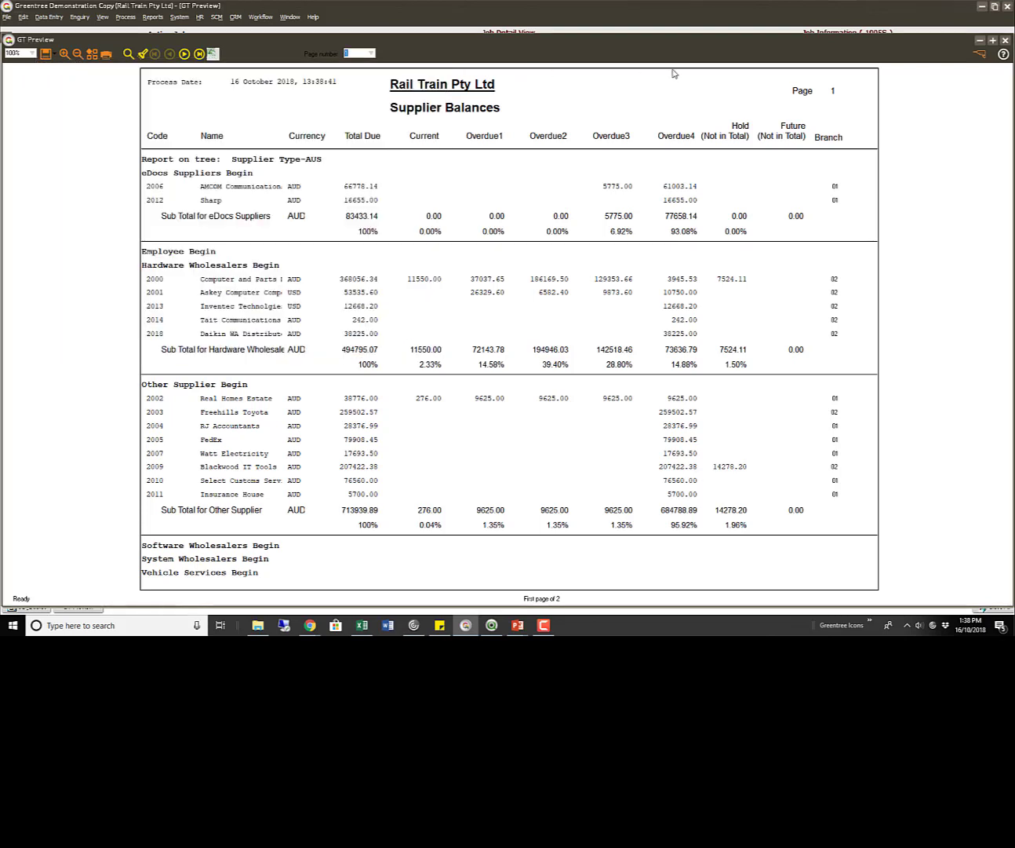
left_click(1006, 40)
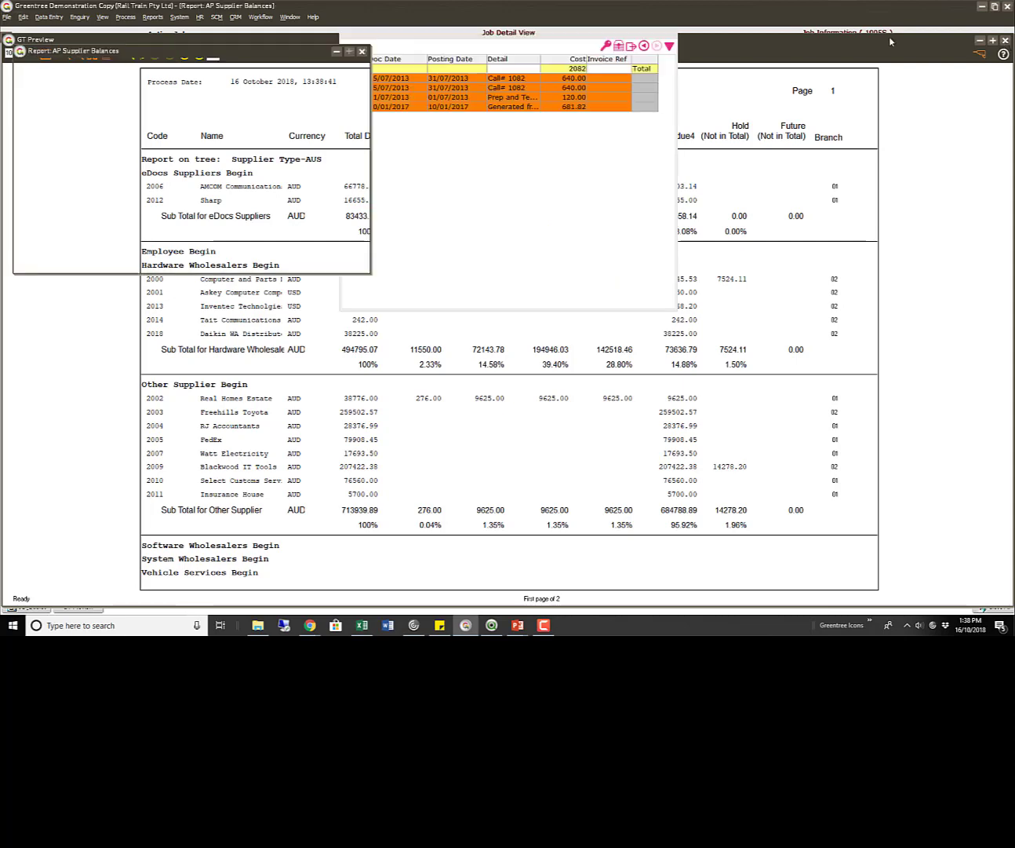
left_click(362, 52)
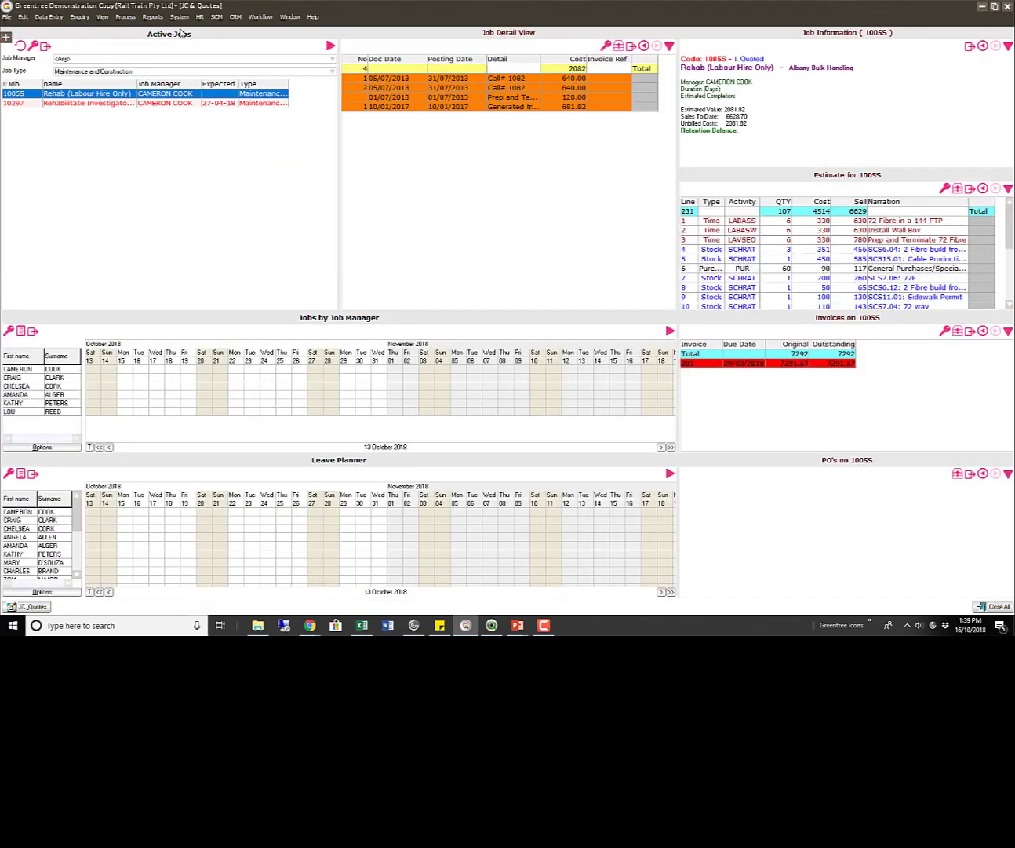
Step: Open the Historical Cash Flow report setup from the Cash Management reports
left_click(153, 16)
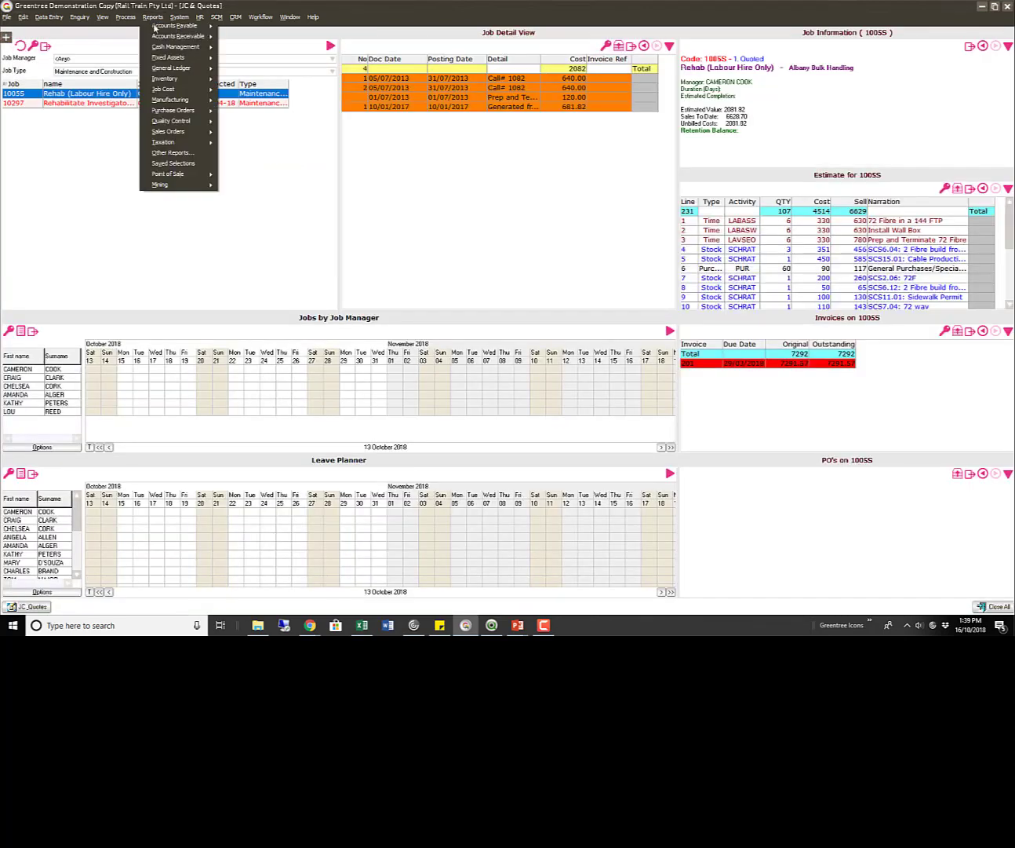
mouse_move(158, 49)
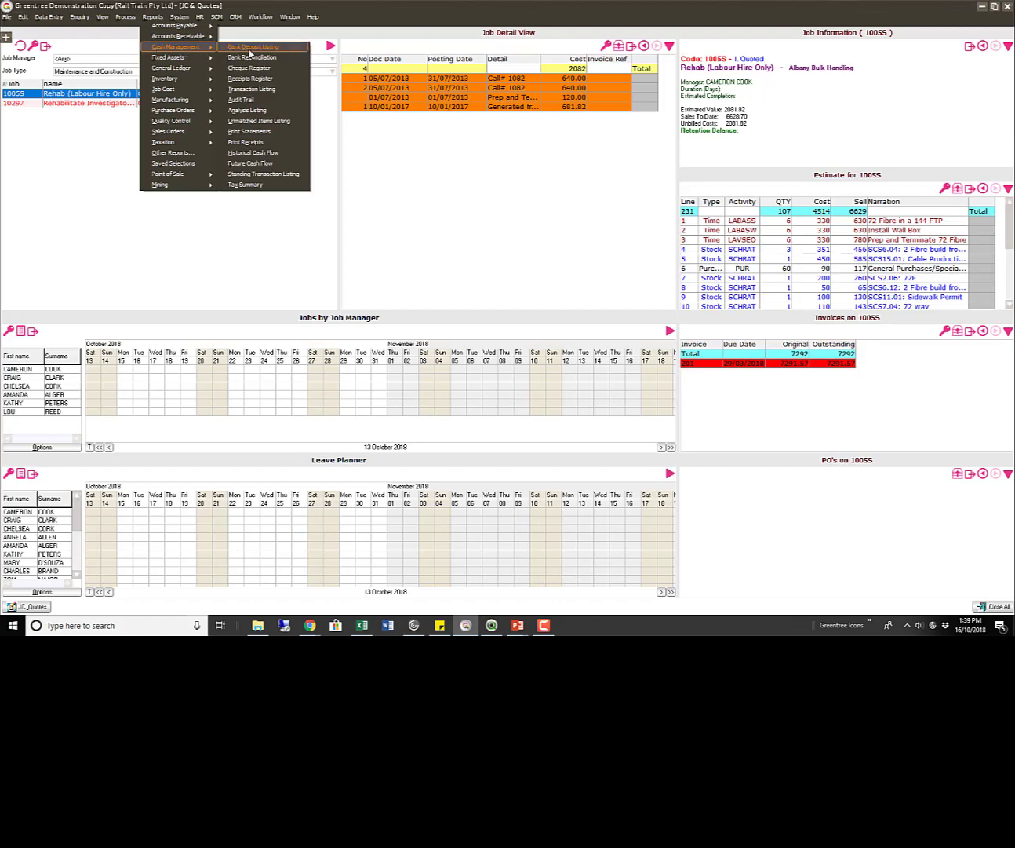
left_click(278, 153)
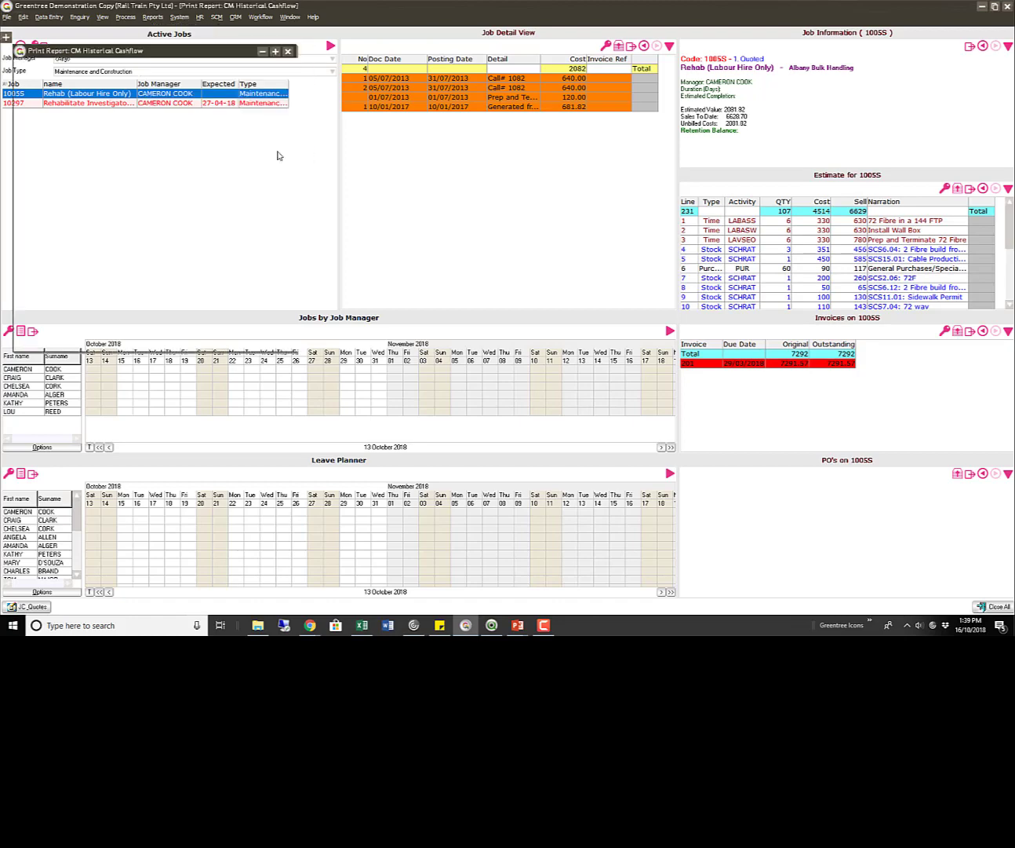
Step: Open the Cash Management Future Cash Flow report and set its Periods End Date to 29/10/2016
left_click(153, 17)
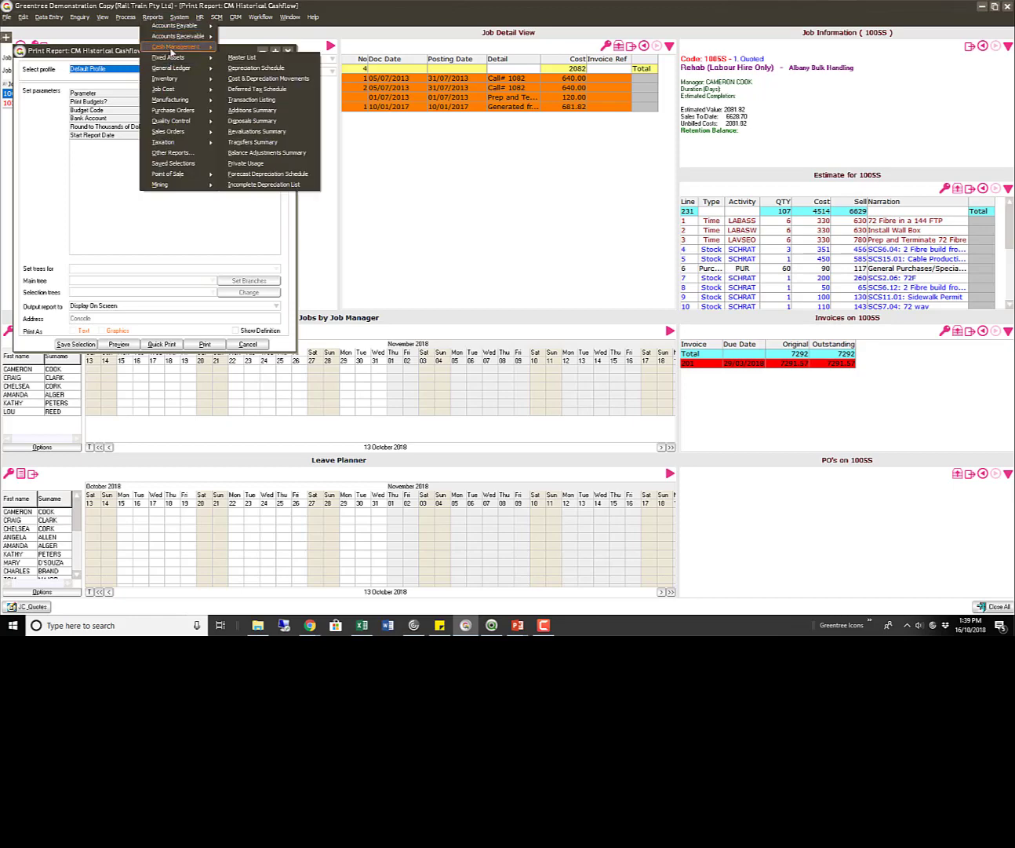
mouse_move(182, 52)
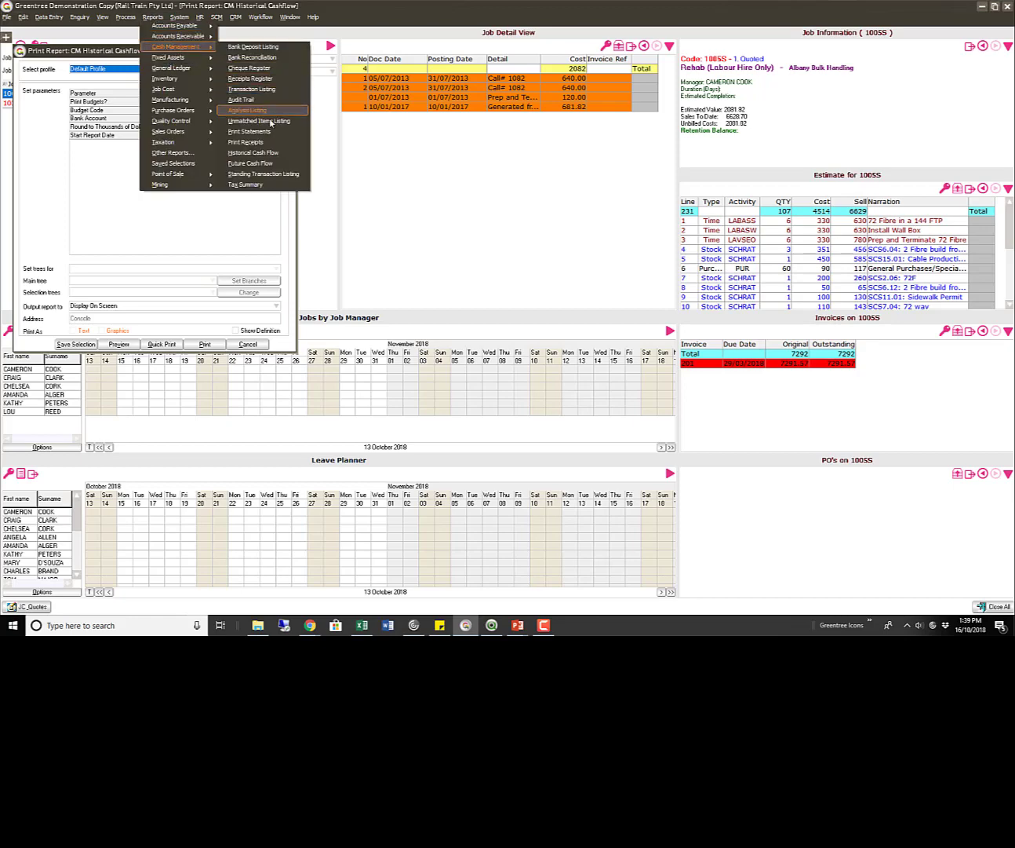
left_click(276, 166)
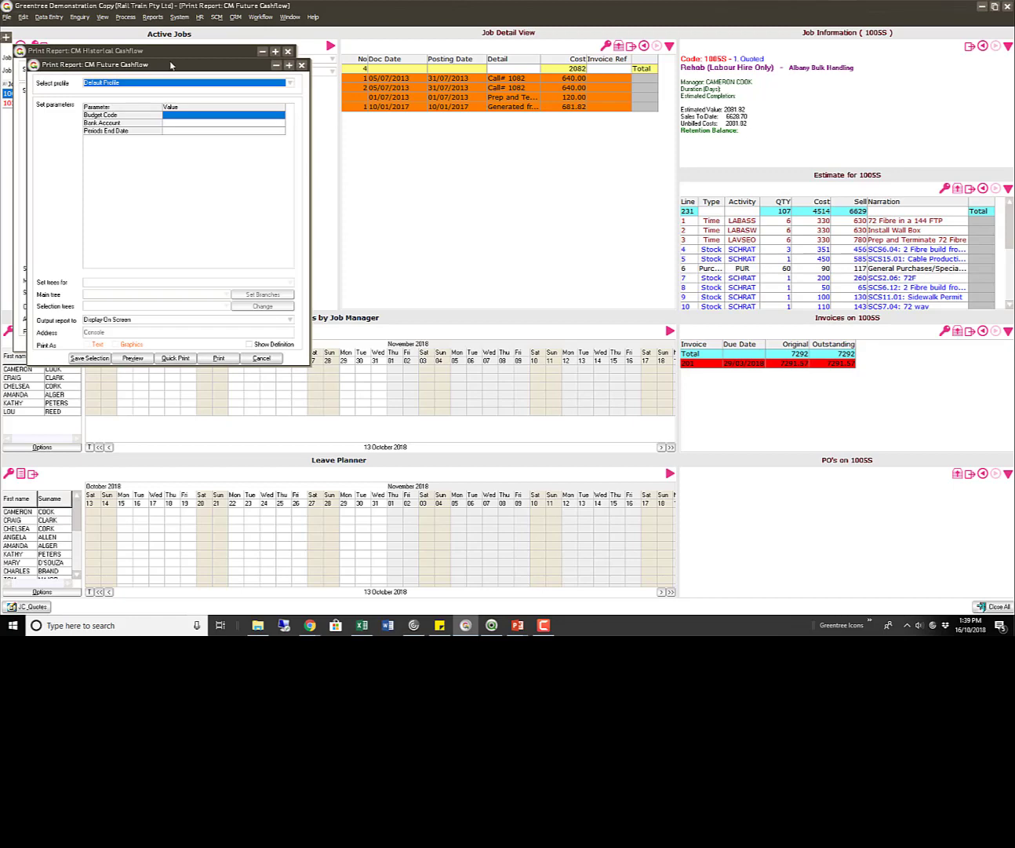
left_click(307, 174)
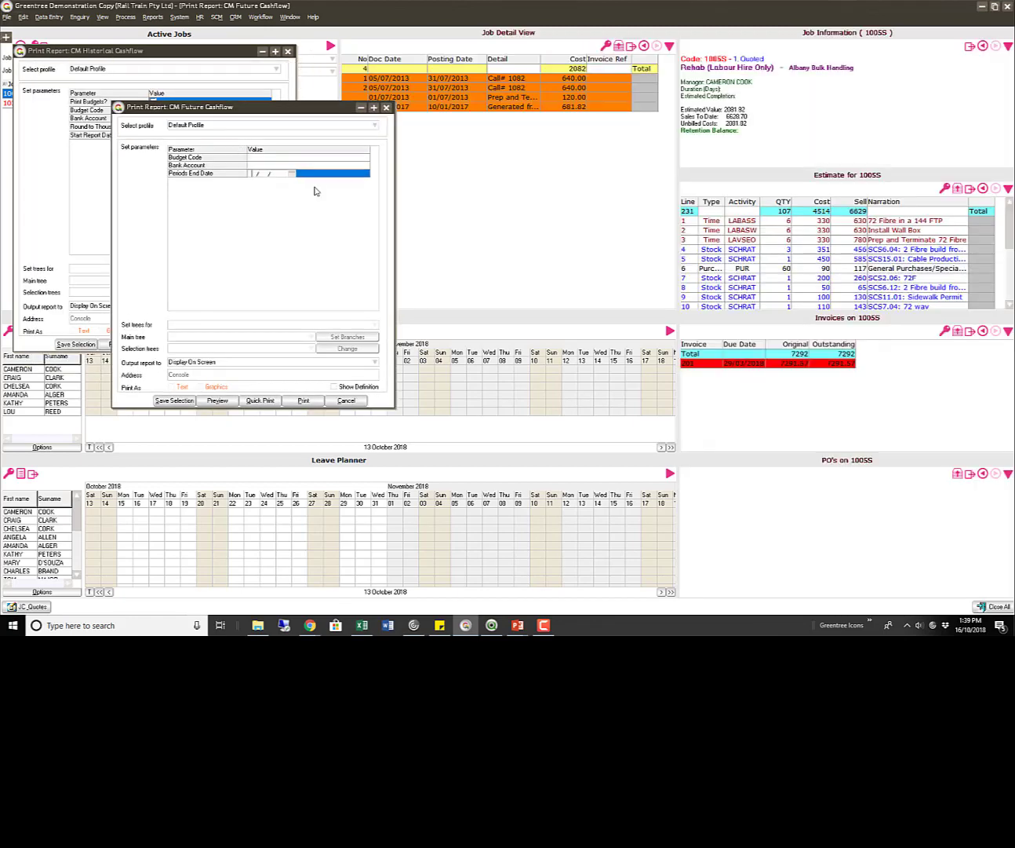
left_click(292, 175)
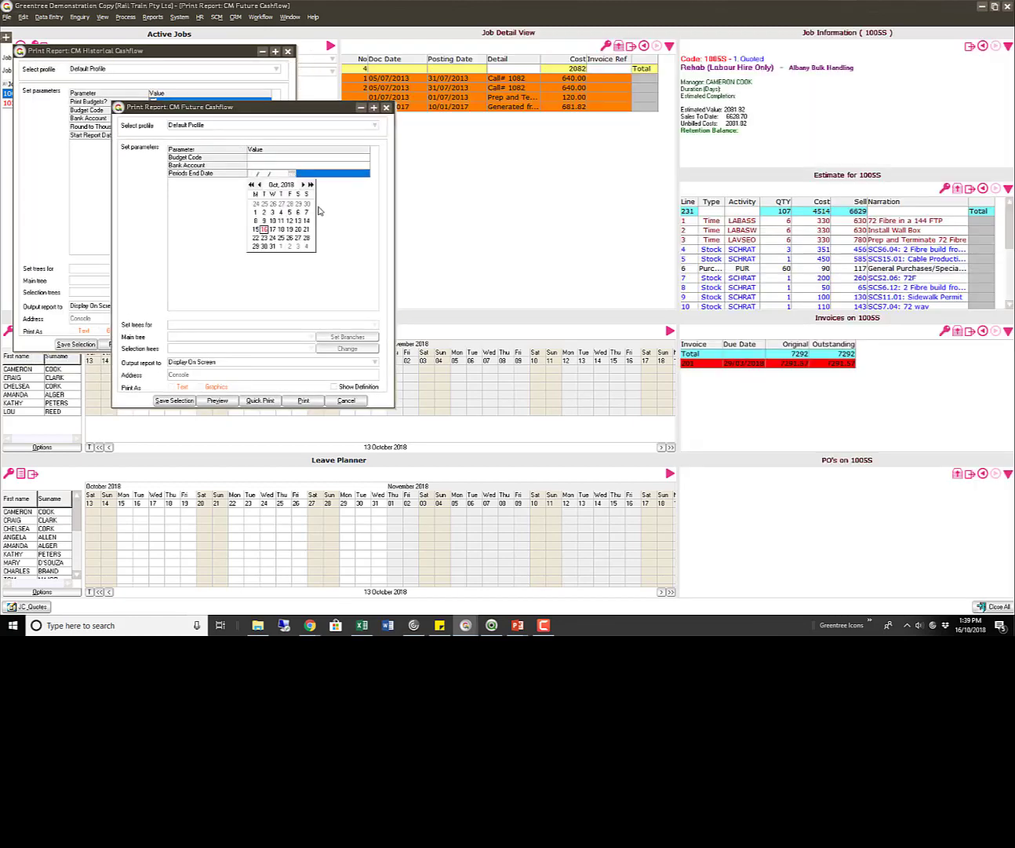
left_click(252, 185)
left_click(253, 184)
left_click(298, 239)
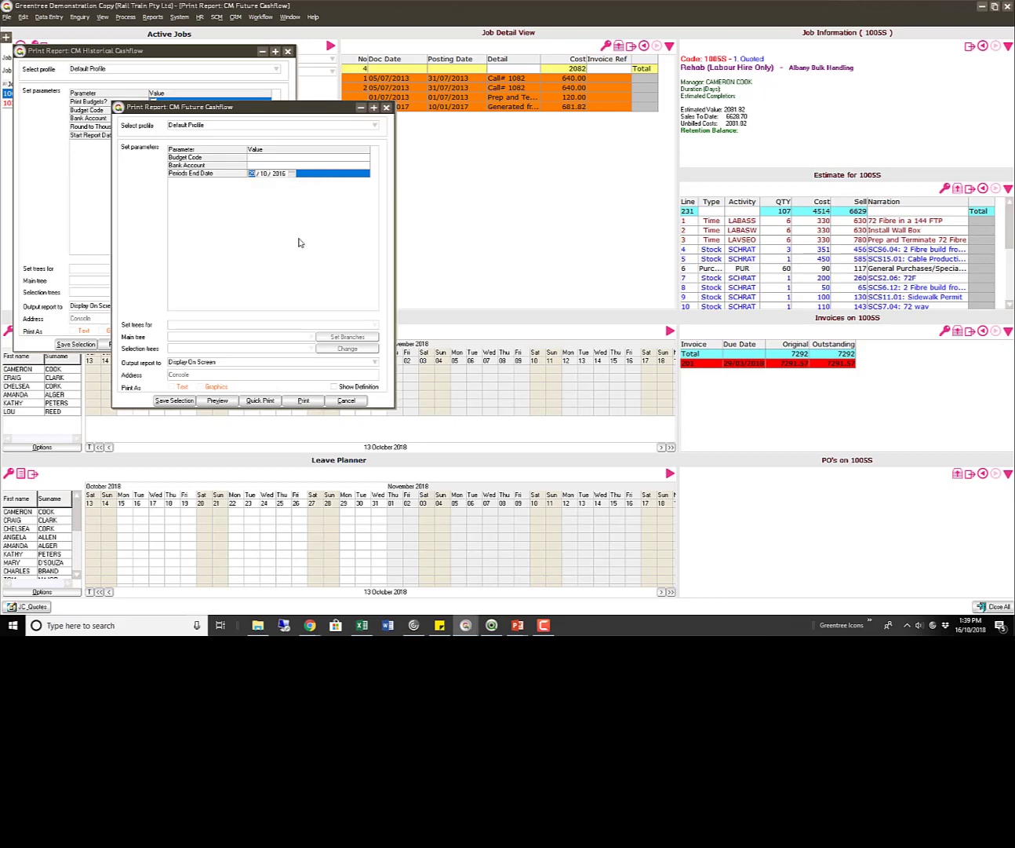
Step: Preview the future cash flow statement, then close the preview and both cash flow report windows
left_click(281, 158)
left_click(220, 400)
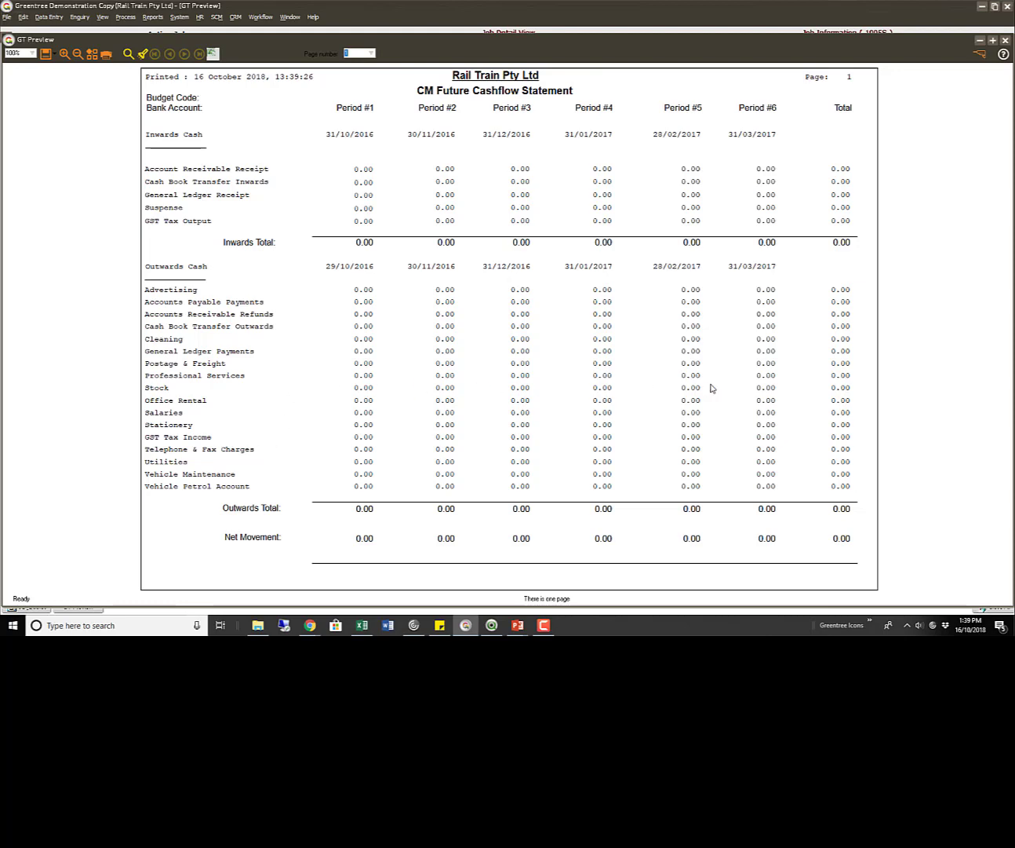
left_click(1007, 43)
left_click(377, 109)
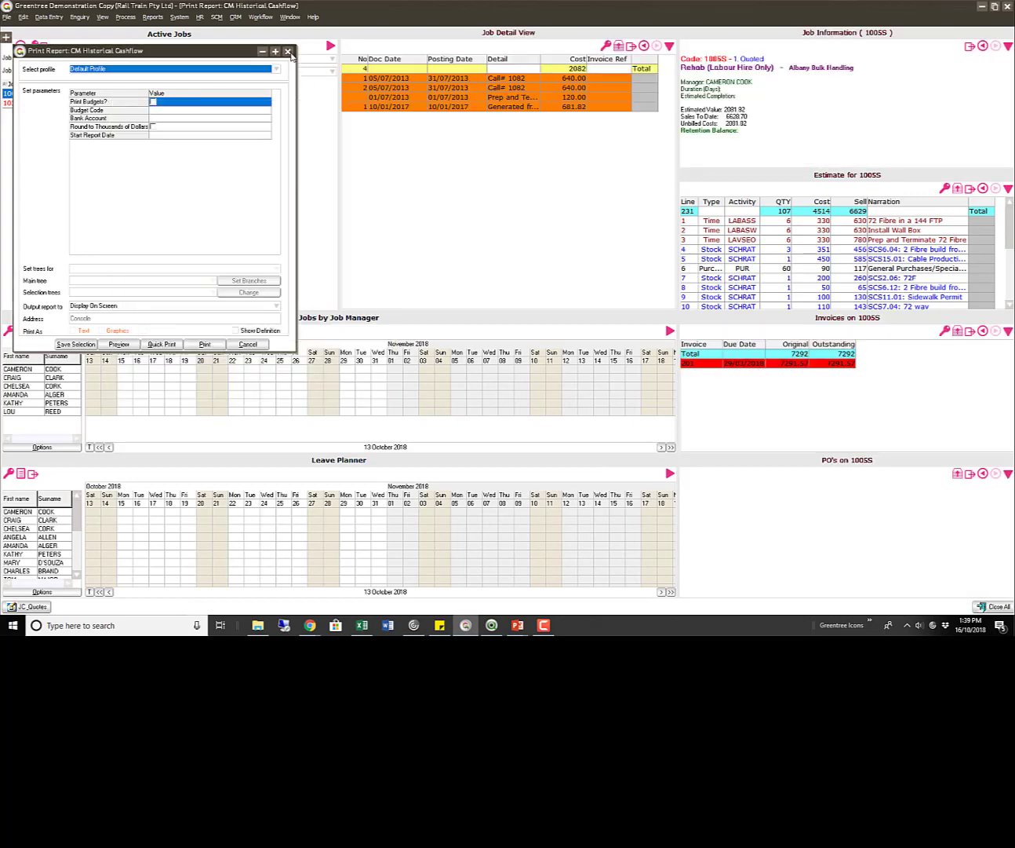
left_click(287, 50)
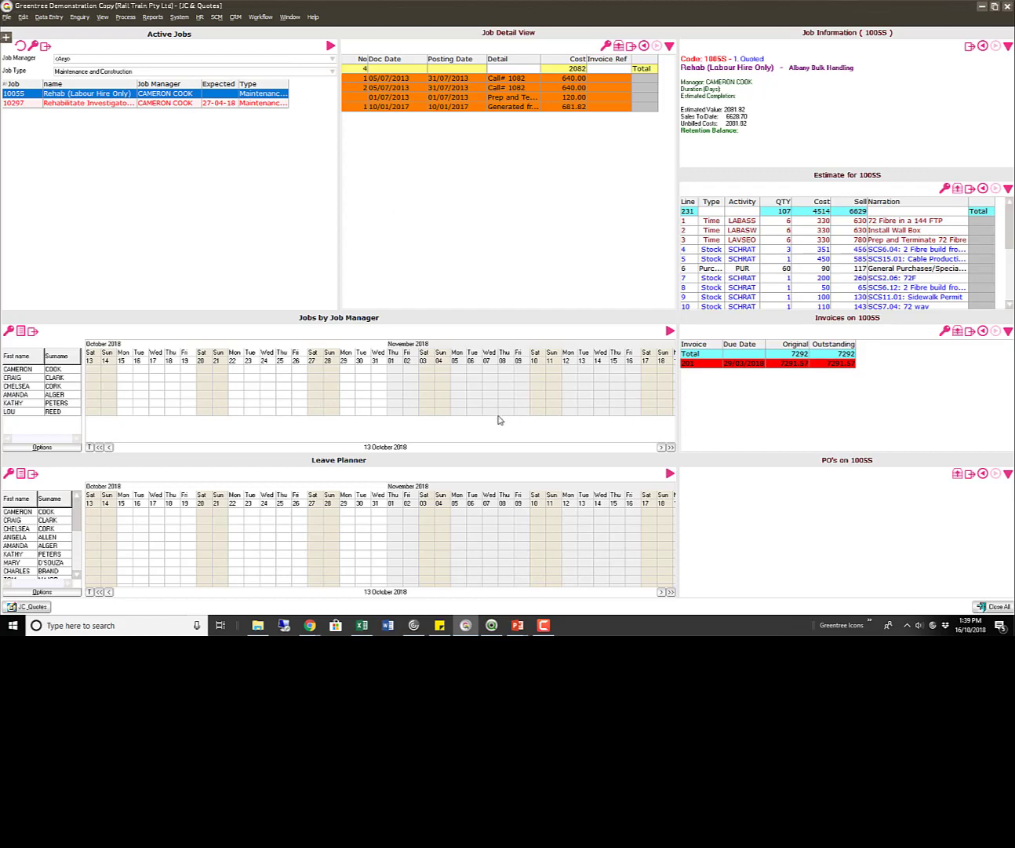
Step: Switch to the GT-P&L Demo Version 2017 workbook in Excel and view the Selections sheet and the Greentree add-in commands
left_click(363, 625)
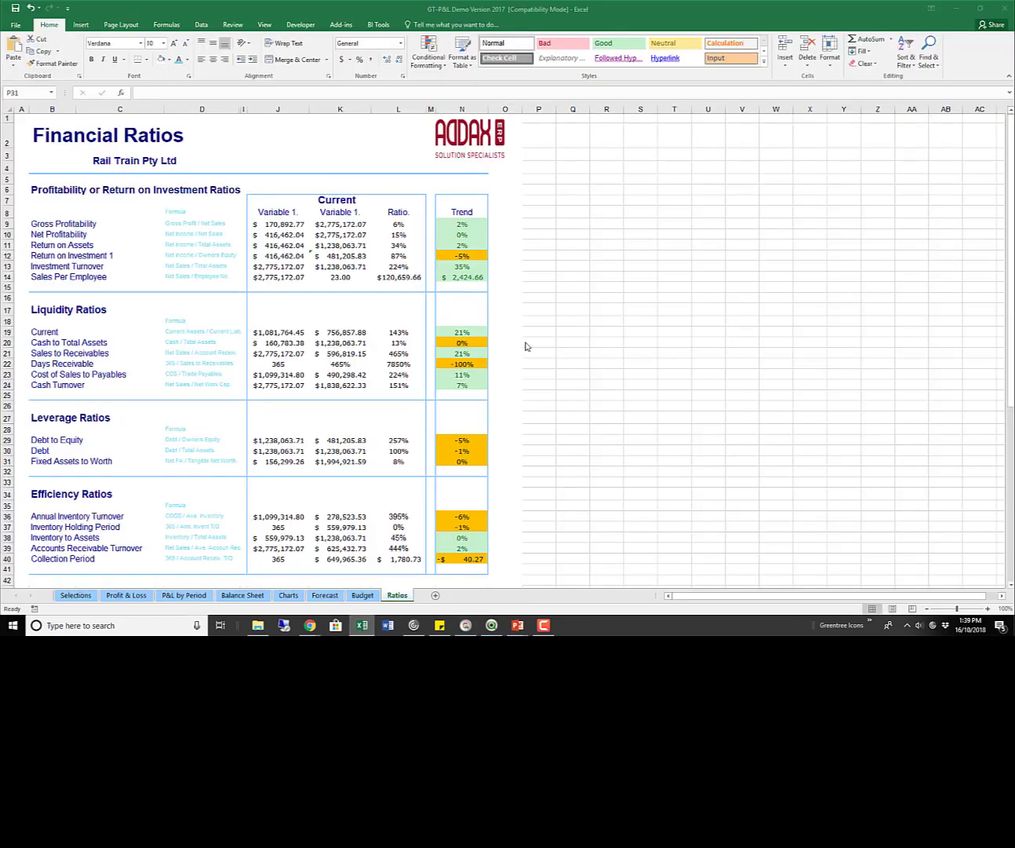
left_click(78, 595)
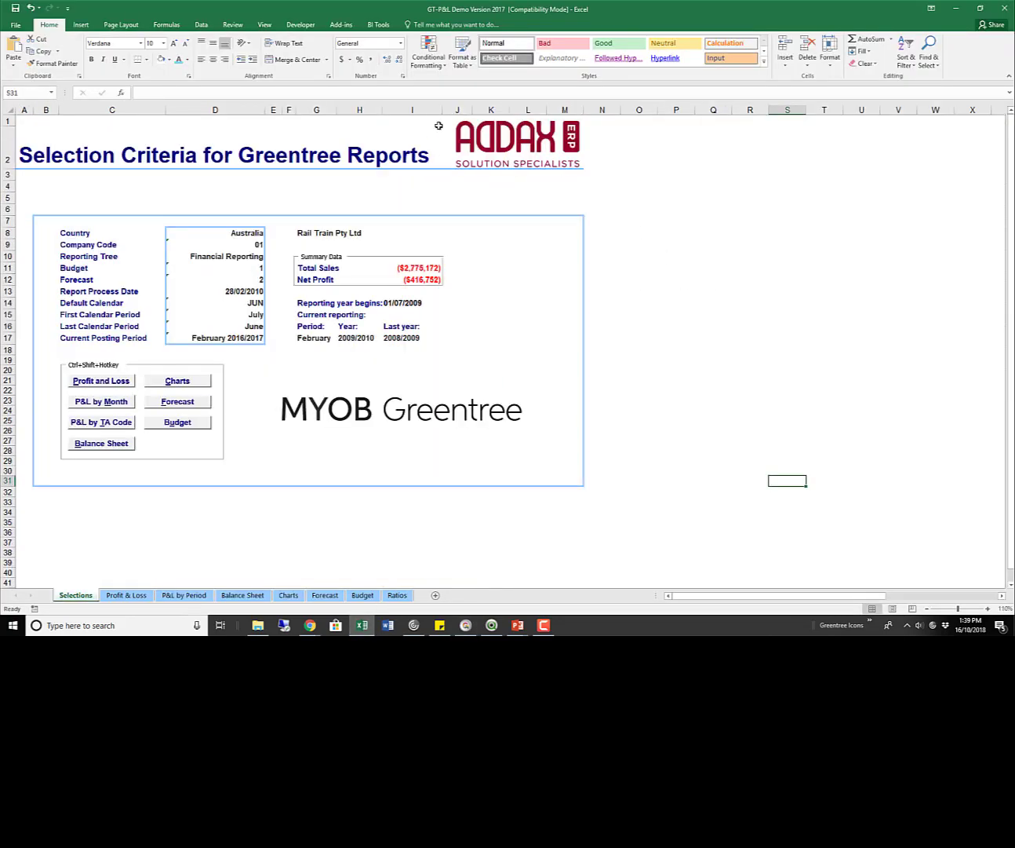
left_click(347, 28)
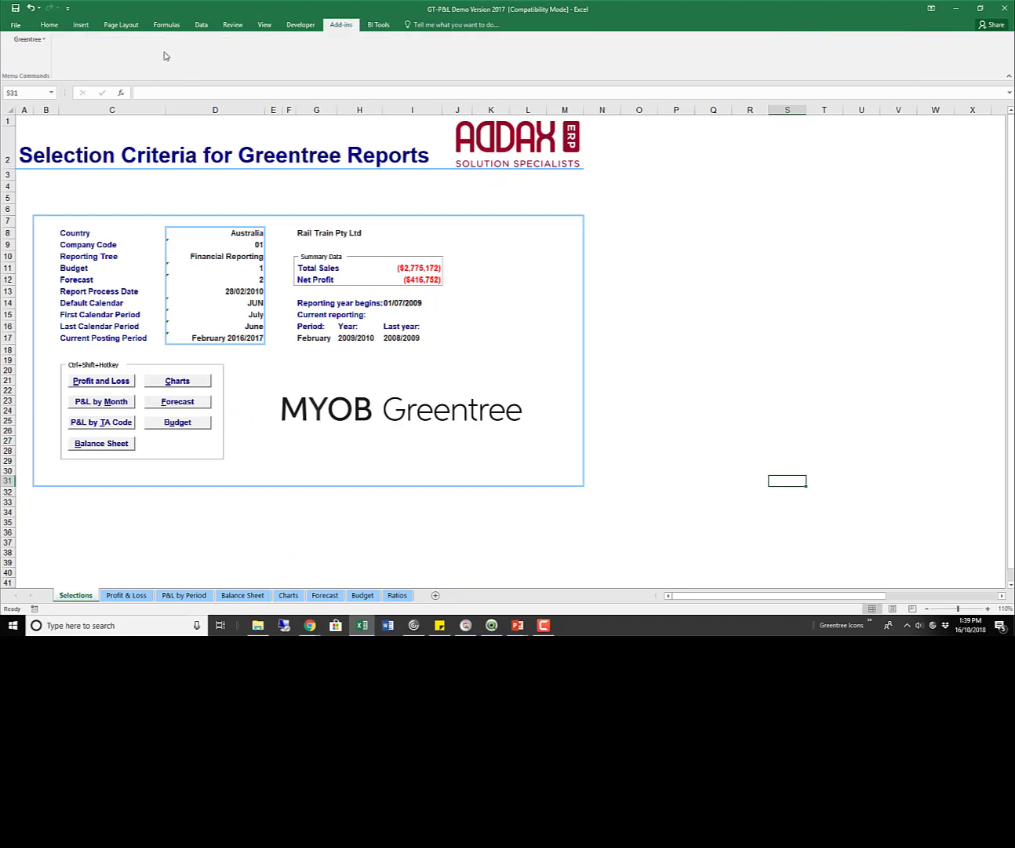
left_click(29, 39)
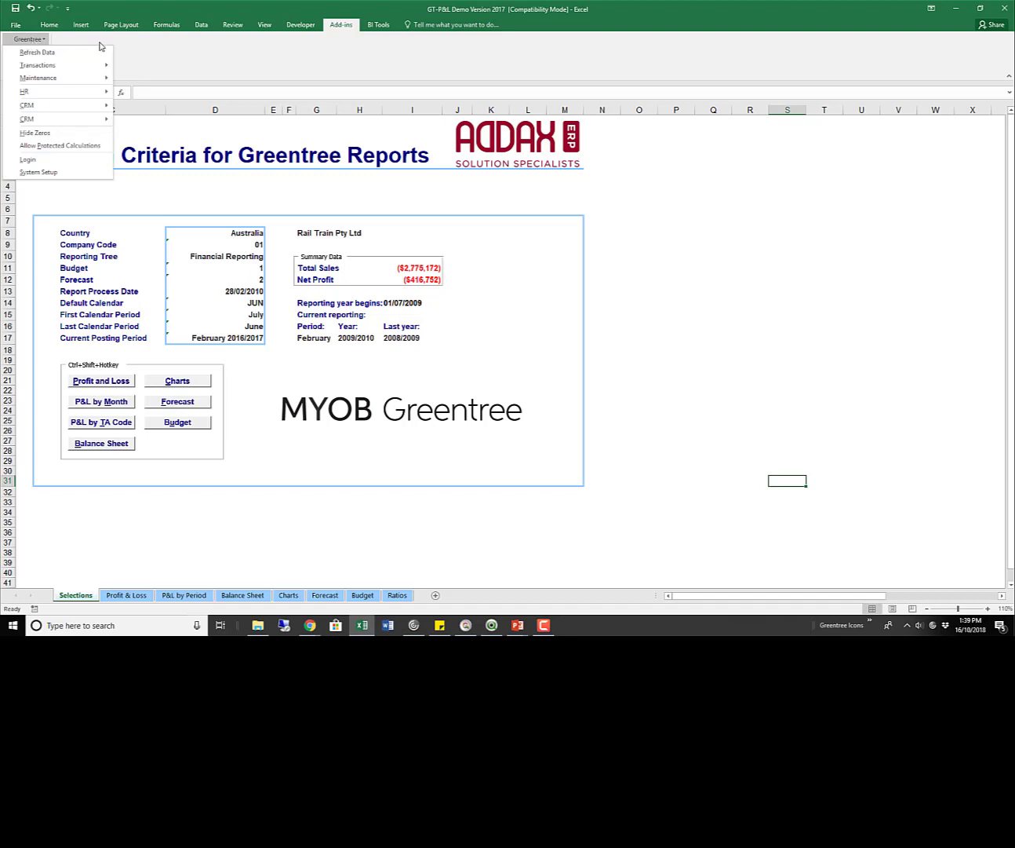
left_click(173, 58)
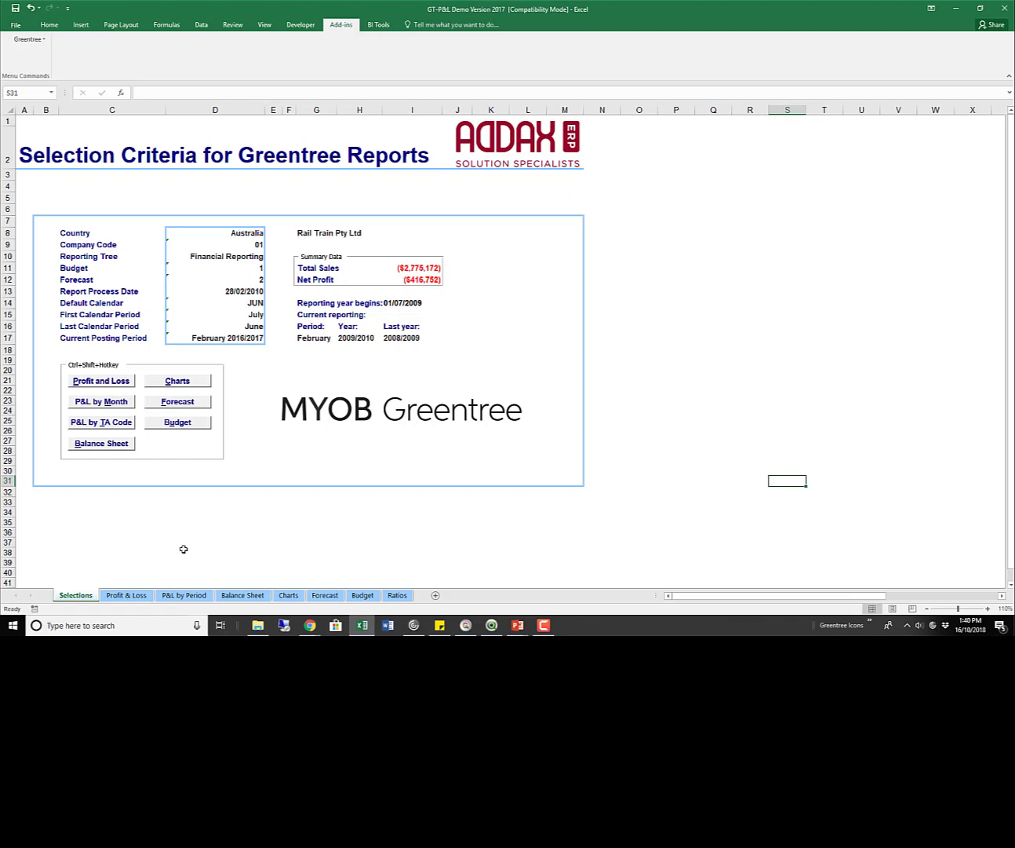
Step: Run GL Drilldown on the month-to-date actual Hardware sales figure in cell C12 of the Profit & Loss sheet
left_click(144, 599)
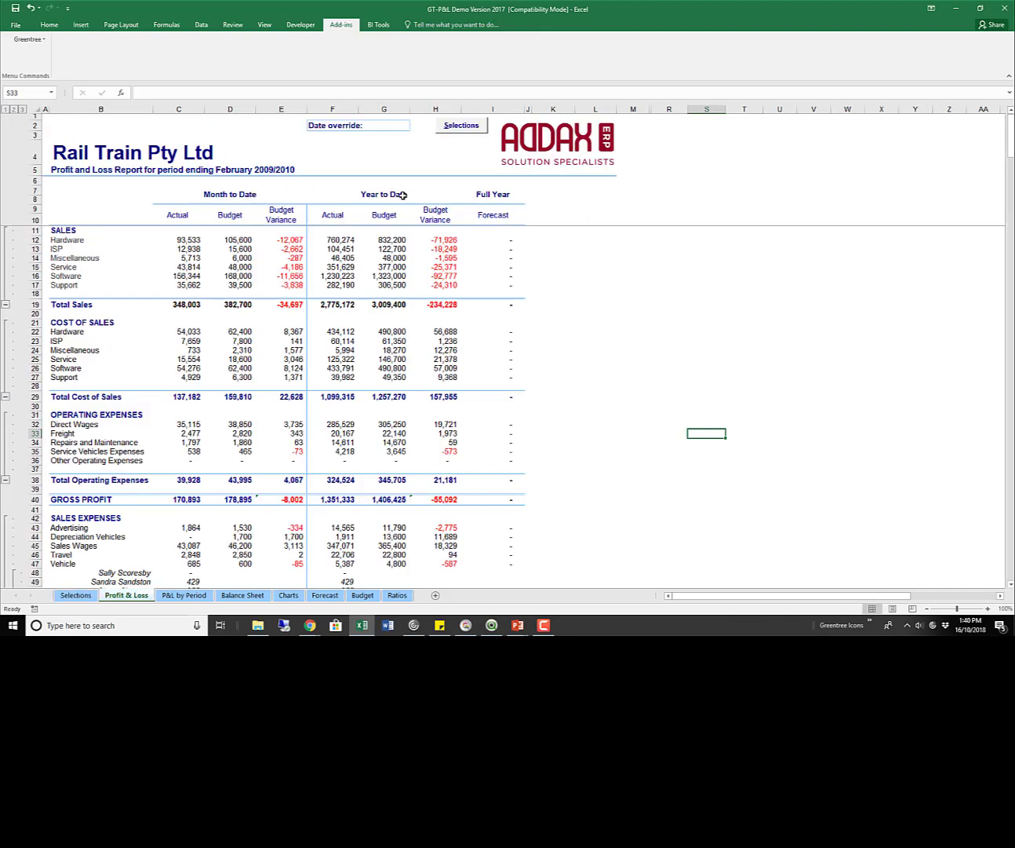
left_click(182, 242)
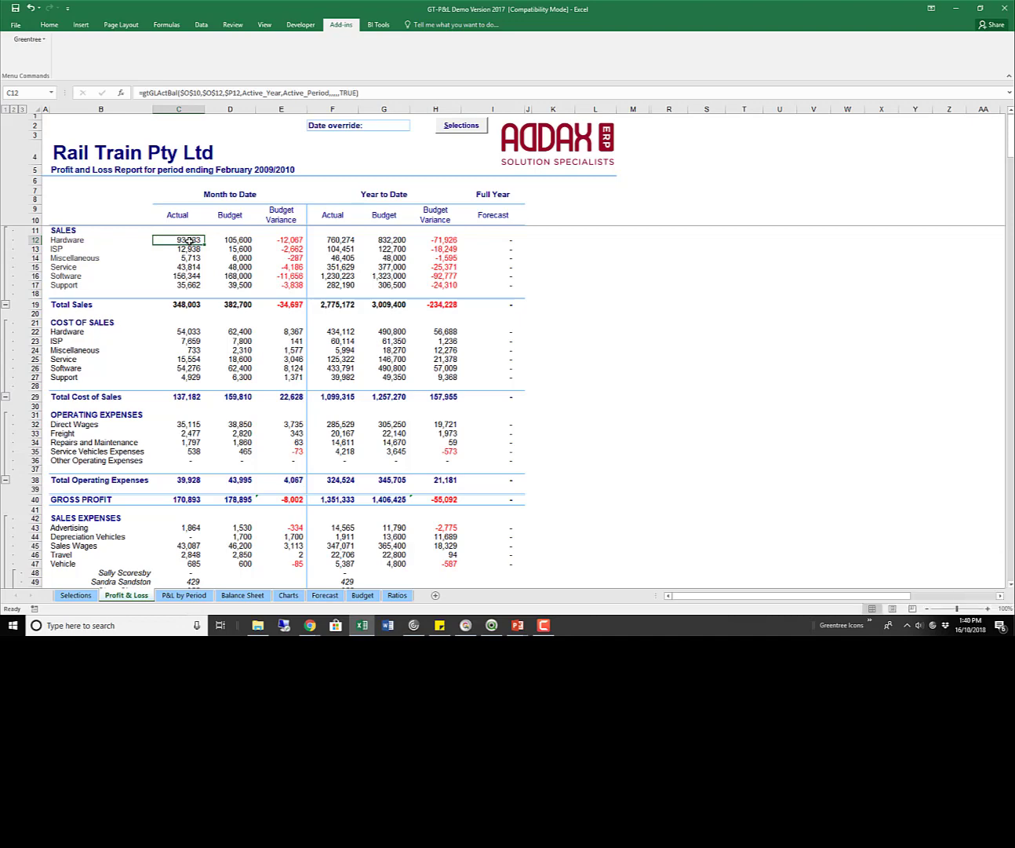
right_click(190, 241)
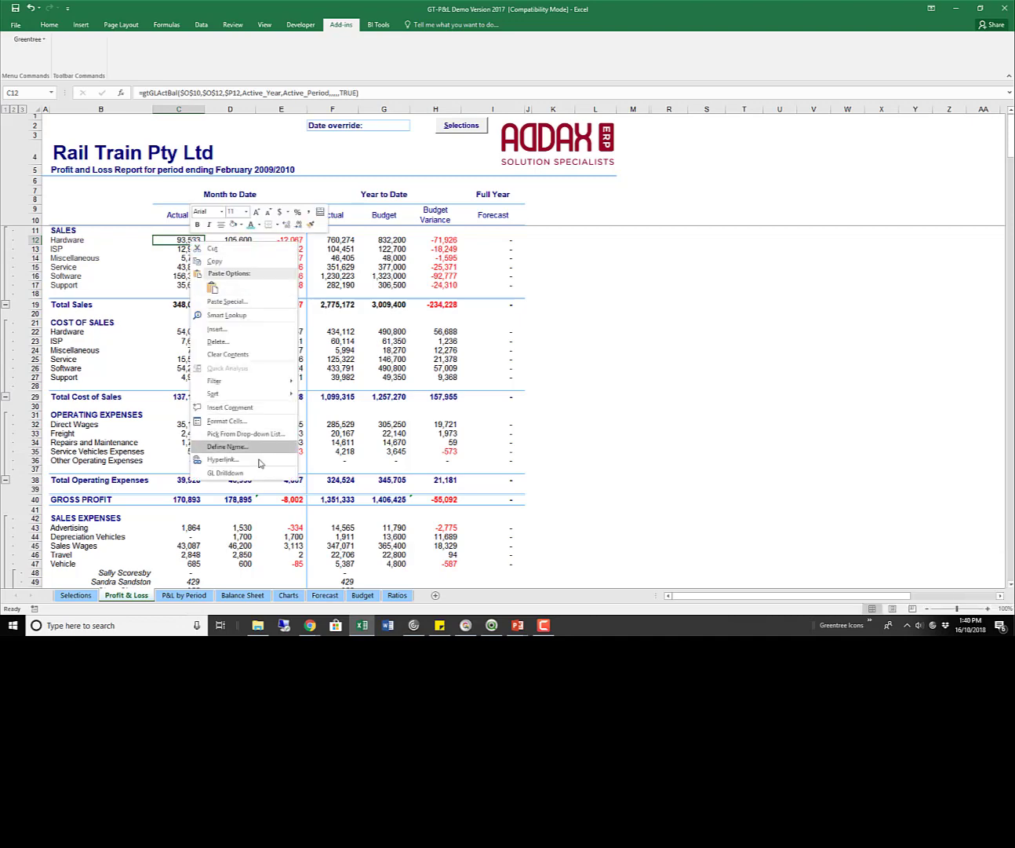
left_click(259, 472)
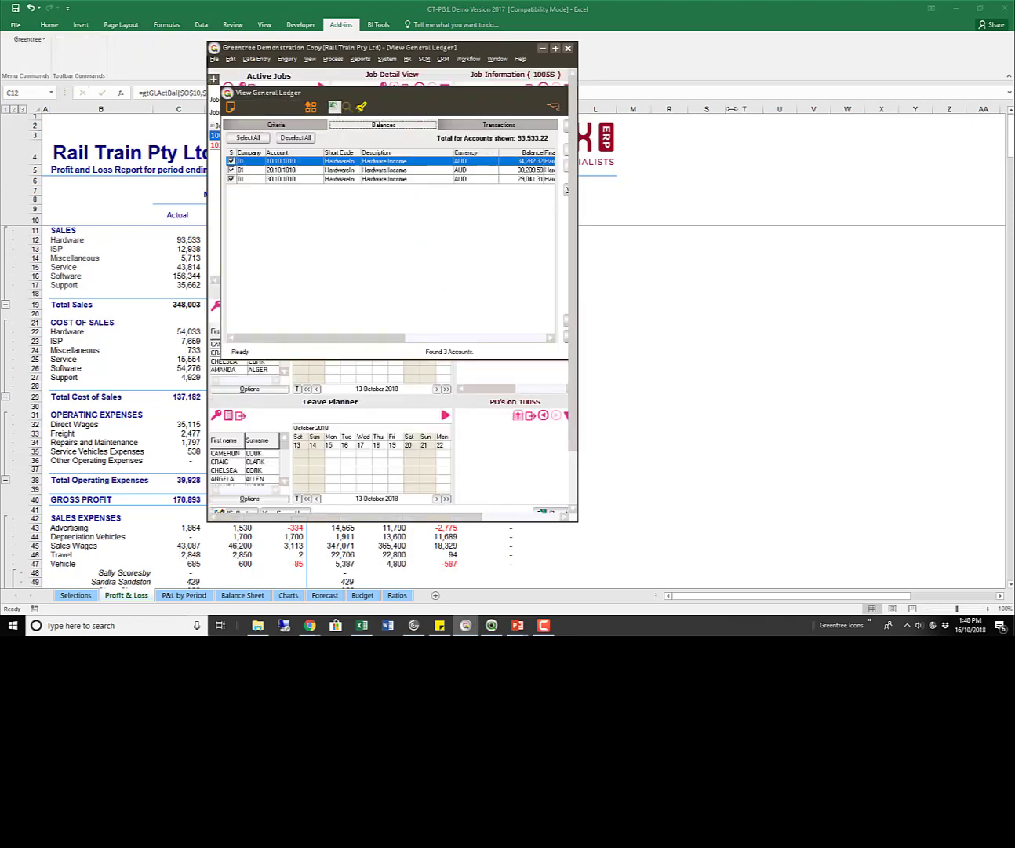
Step: Widen the Greentree window, view the transactions behind the Hardware Income accounts, and close the general ledger view
left_click_drag(579, 115, 790, 105)
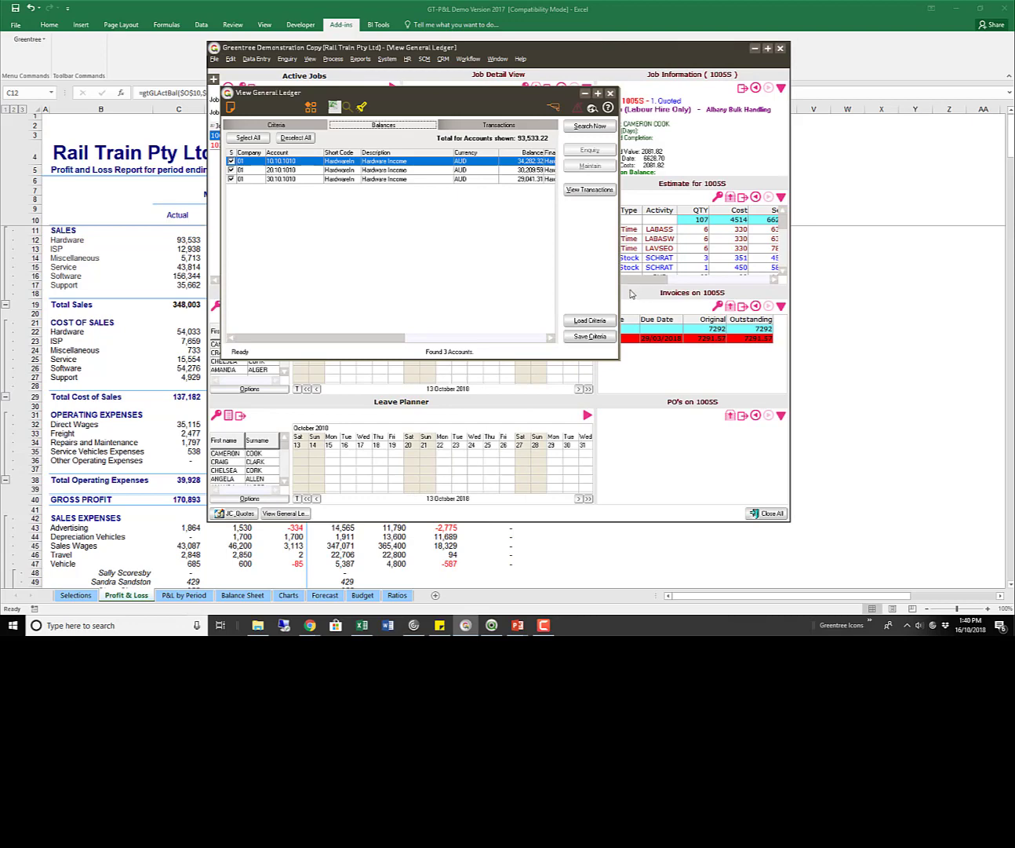
left_click(609, 189)
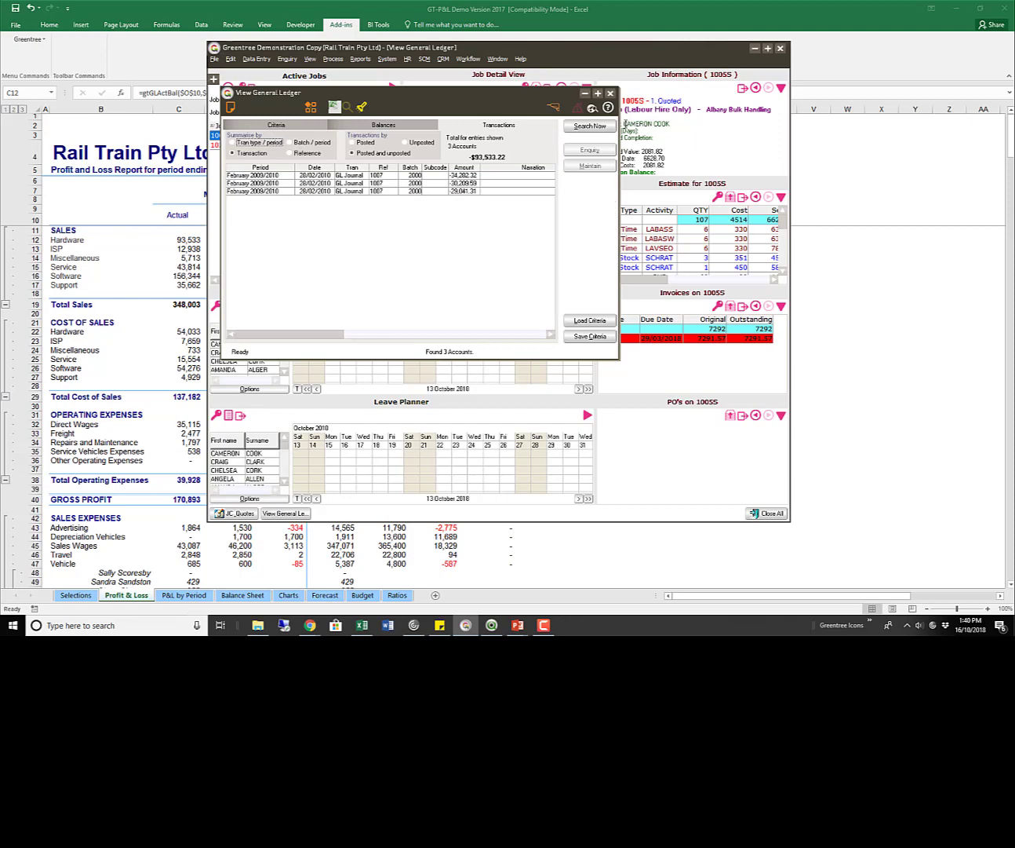
left_click(611, 95)
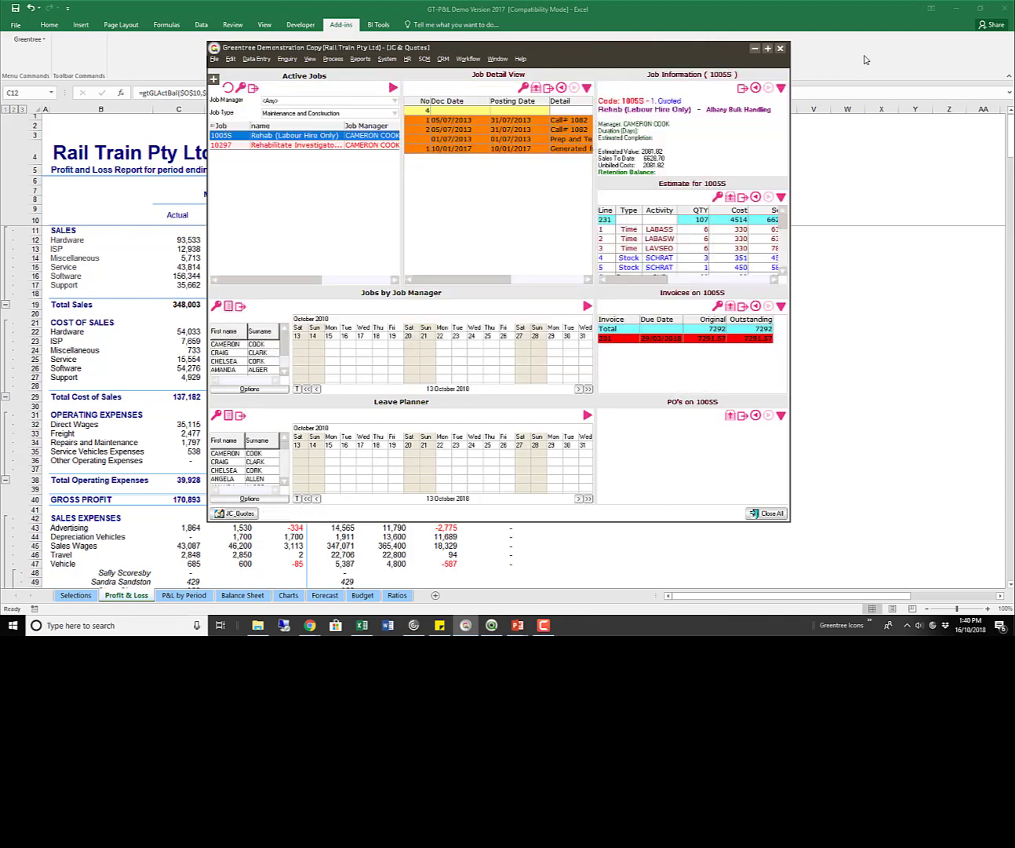
Step: Return to the Excel workbook, view the P&L by Period and Balance Sheet sheets, and select this year's Cash and Bank figure in F18
left_click(865, 60)
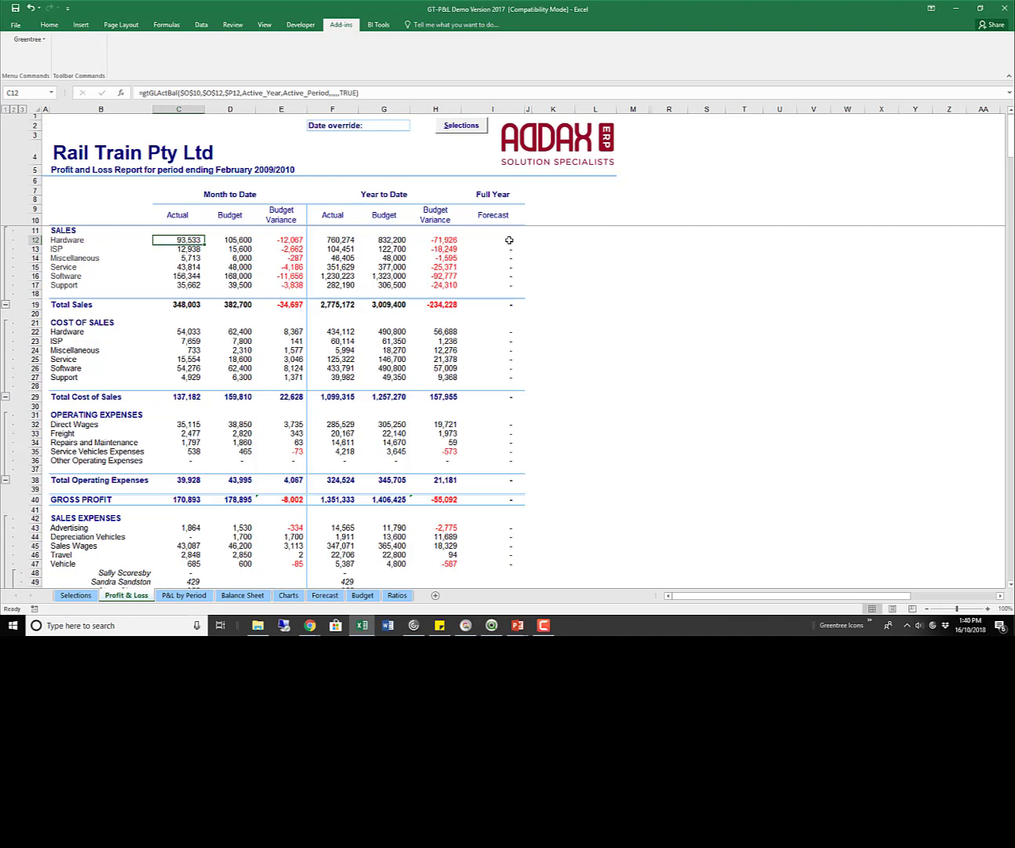
left_click(189, 599)
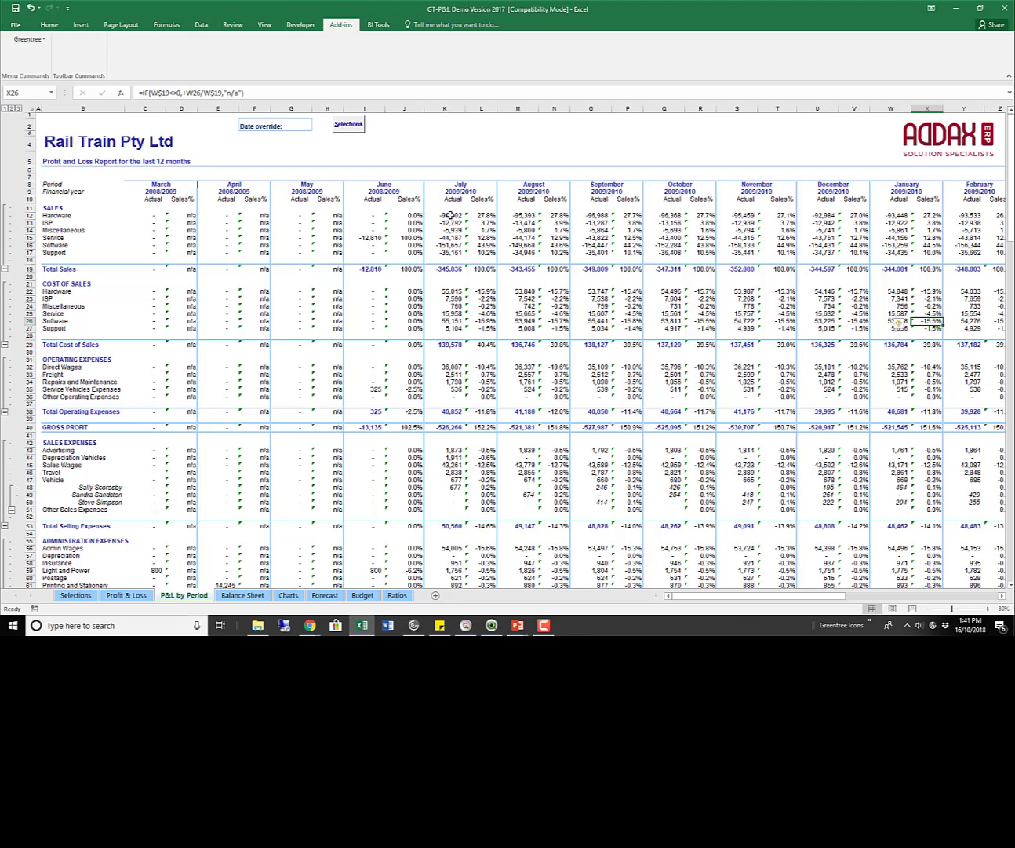
left_click(242, 596)
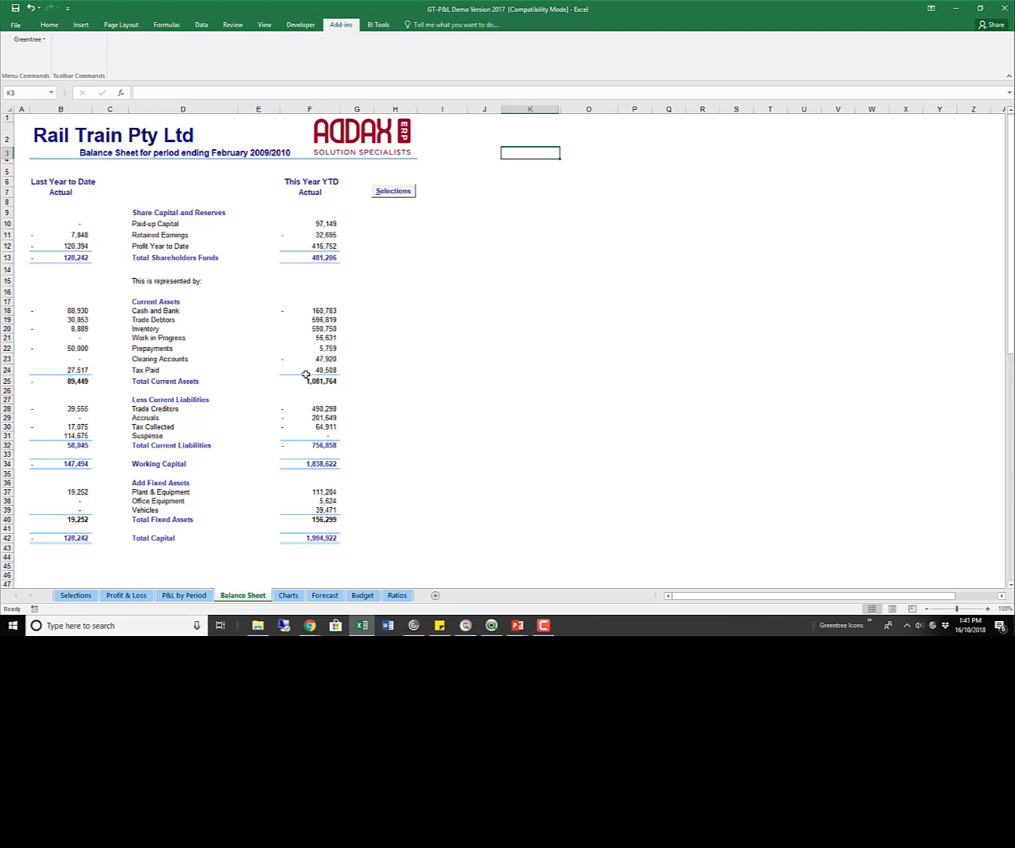
left_click(327, 310)
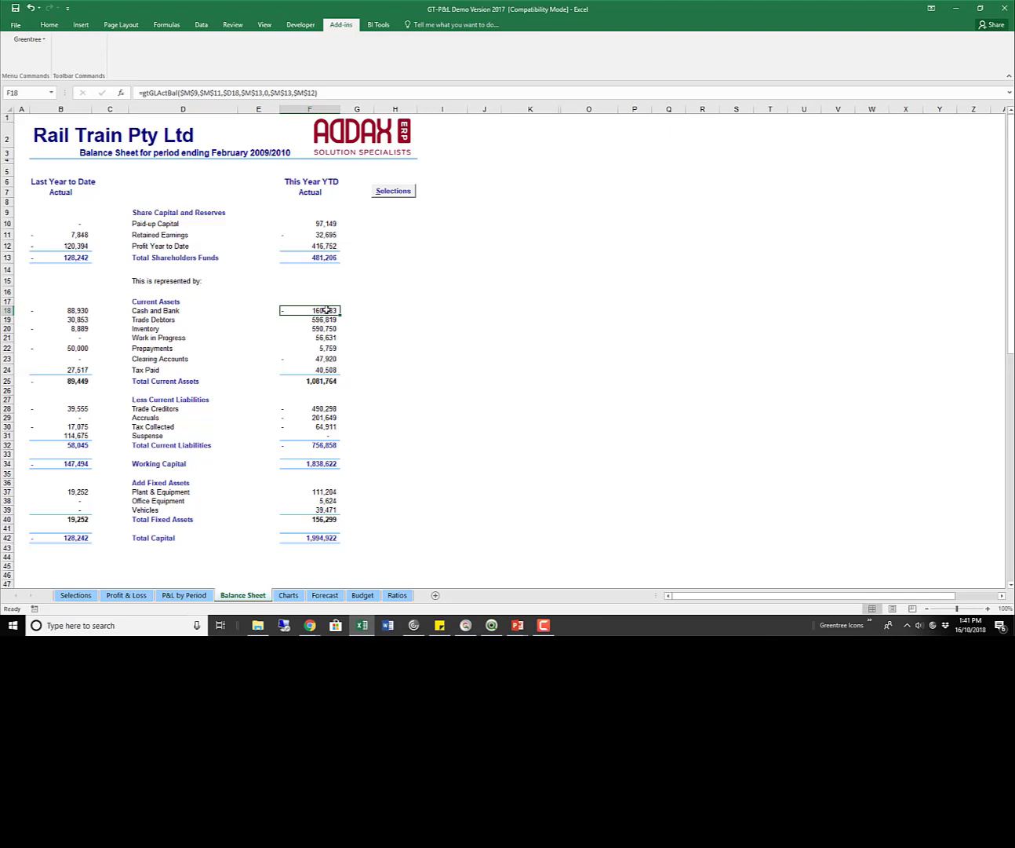
Step: View the workbook's Charts sheet and the financial ratios on the Ratios sheet
left_click(289, 597)
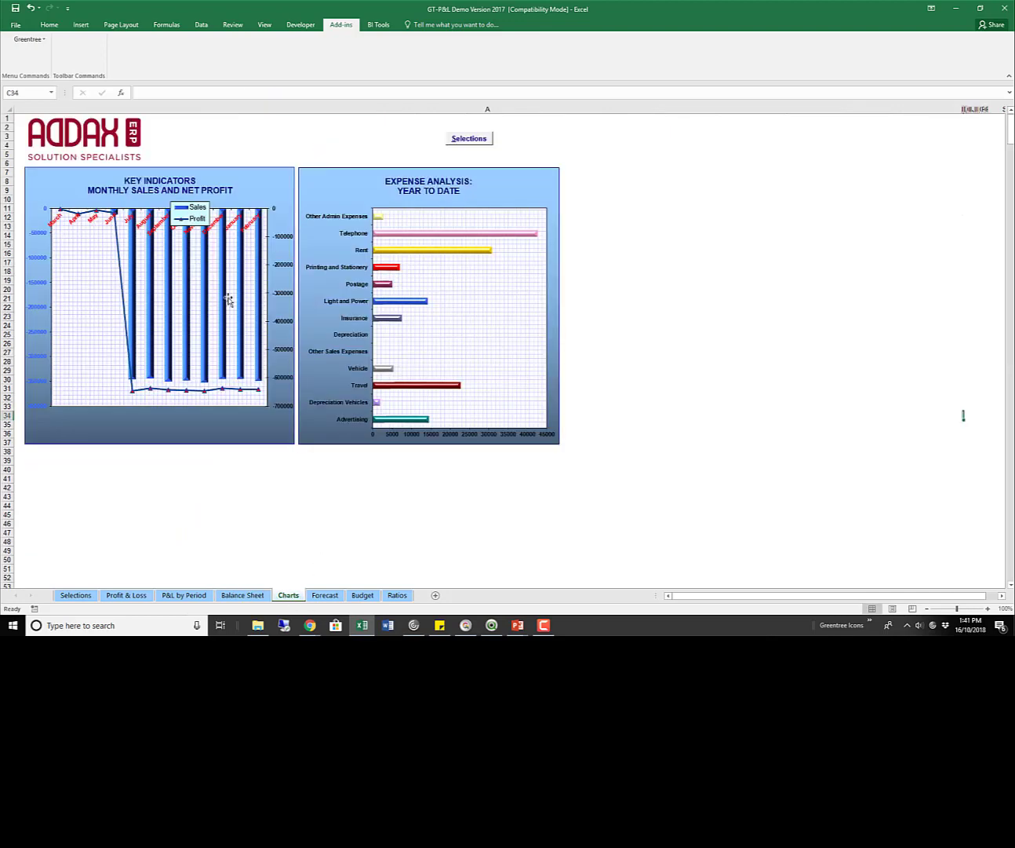
mouse_move(186, 265)
left_click(397, 595)
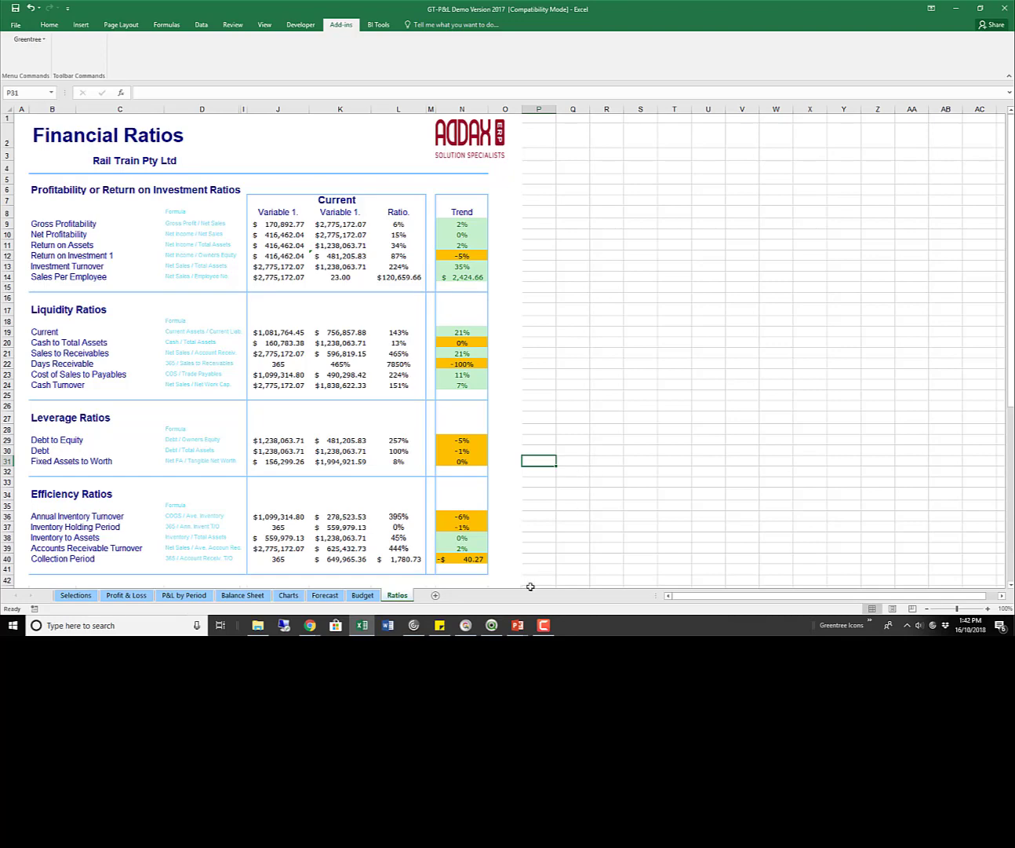
Step: Switch to QlikView and bring up the Demo - Job Cost document
left_click(489, 632)
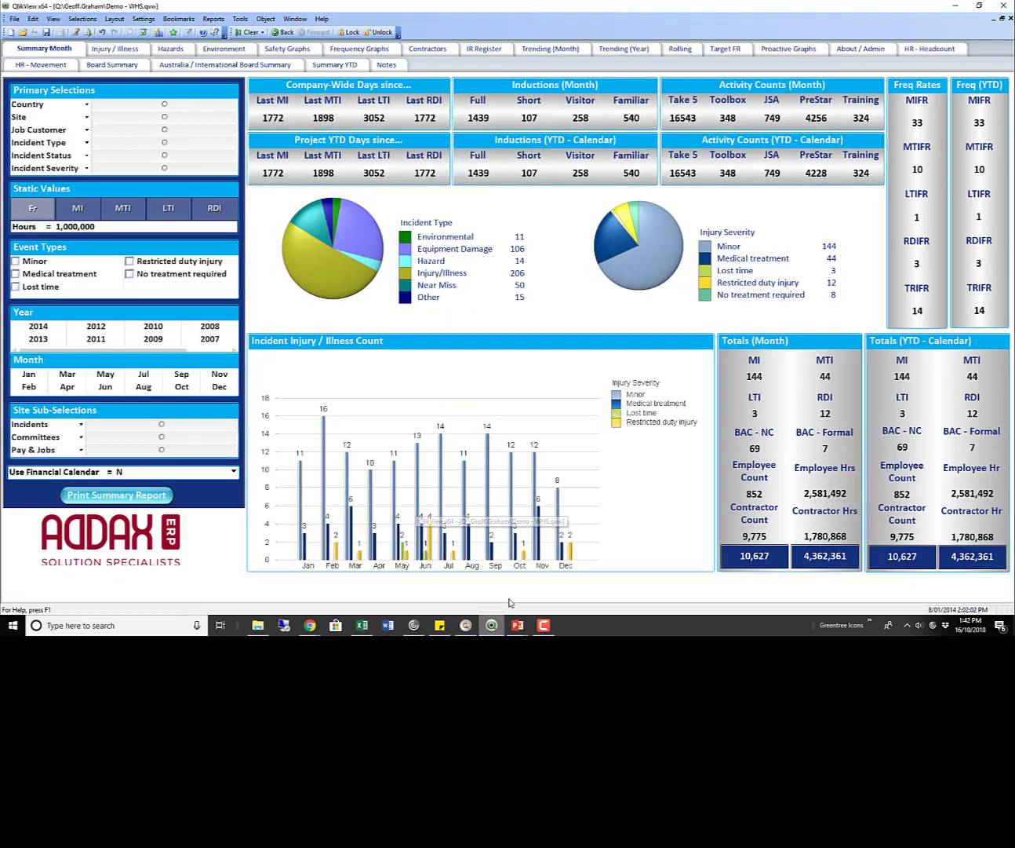
left_click(296, 19)
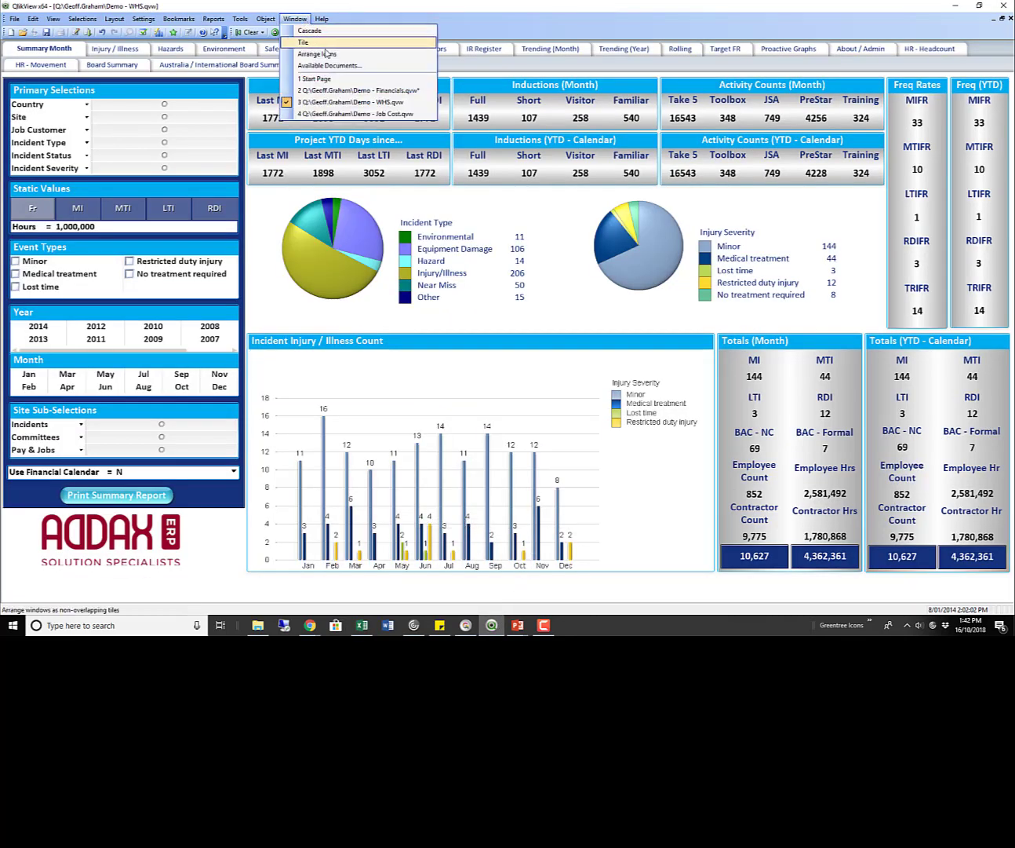
left_click(351, 114)
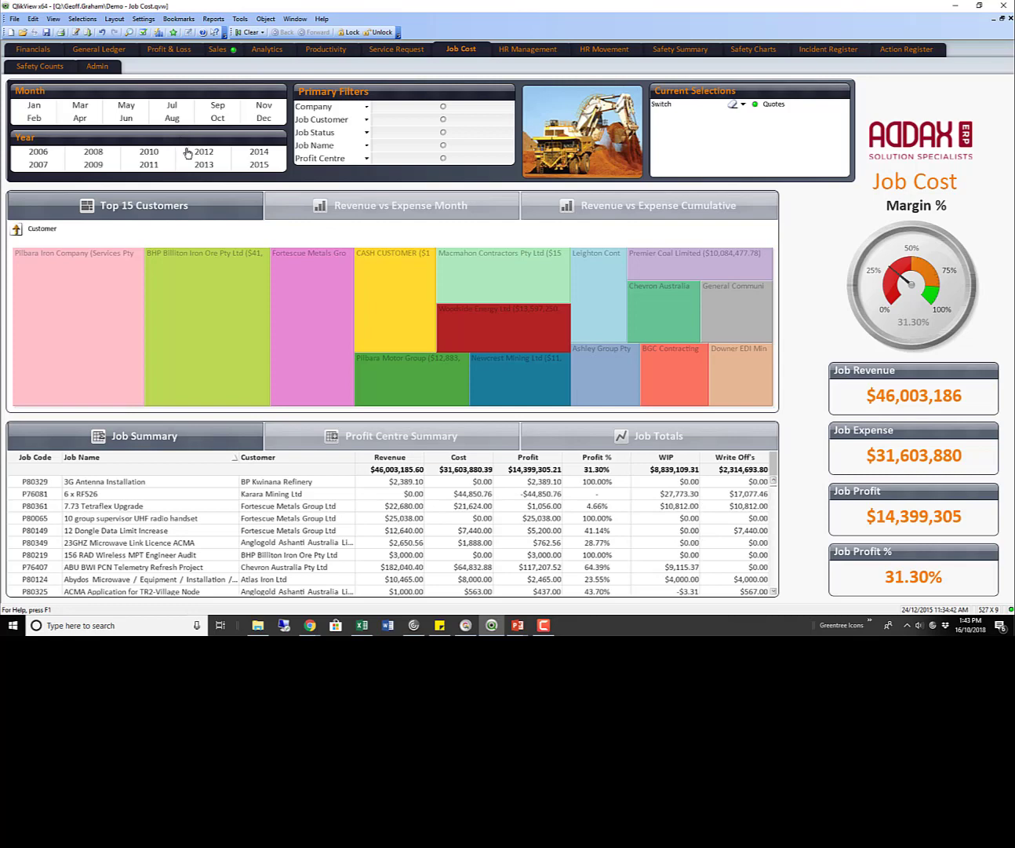
Step: Look through the Job Customer filter values, filter the Job Cost sheet to OPEN job status, and clear the selections
left_click(367, 120)
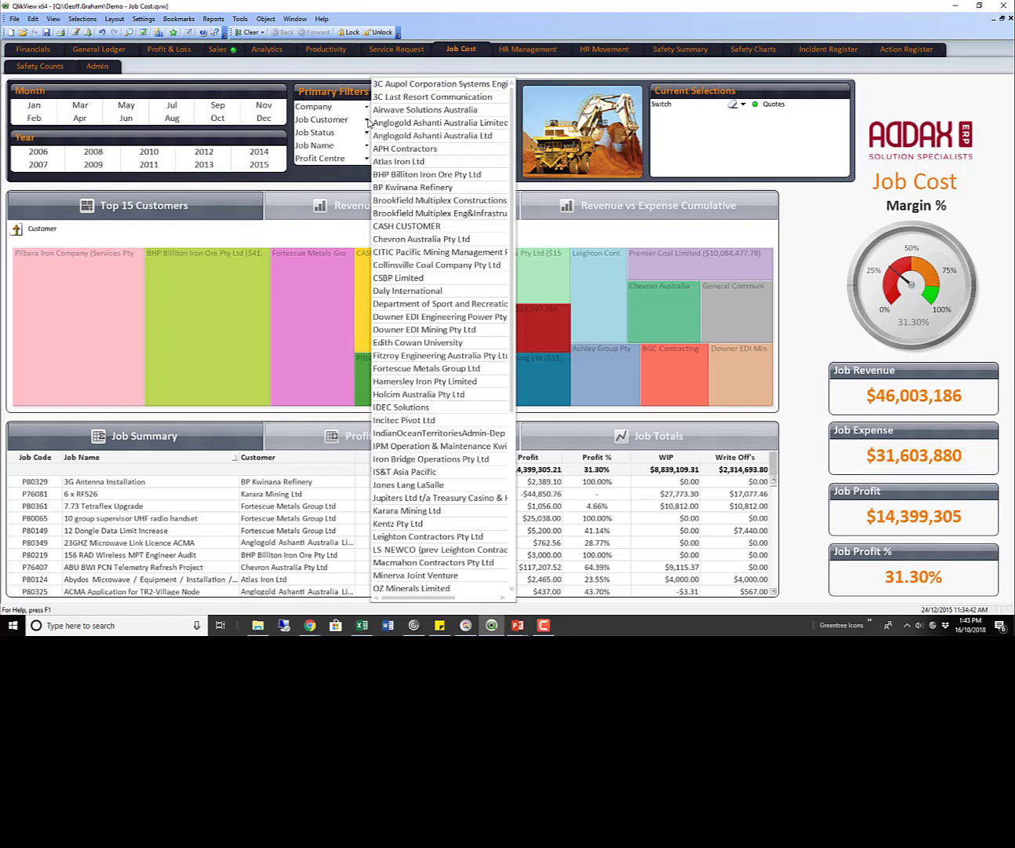
left_click(369, 149)
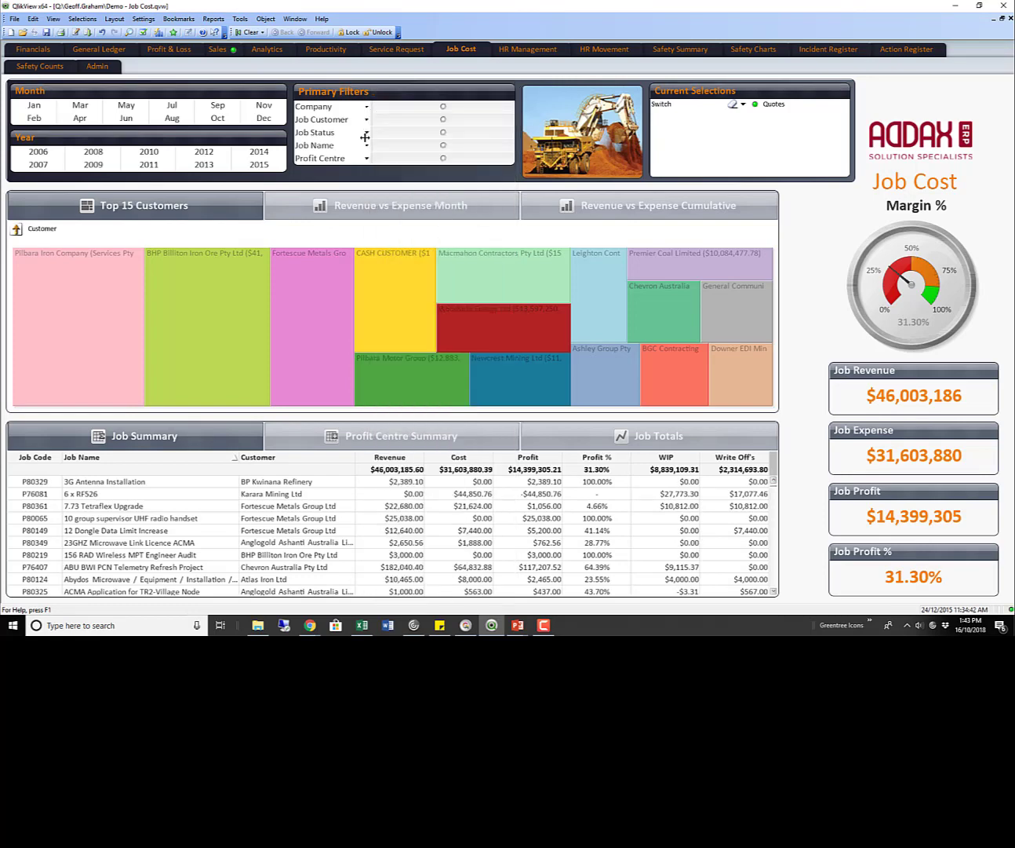
left_click(366, 133)
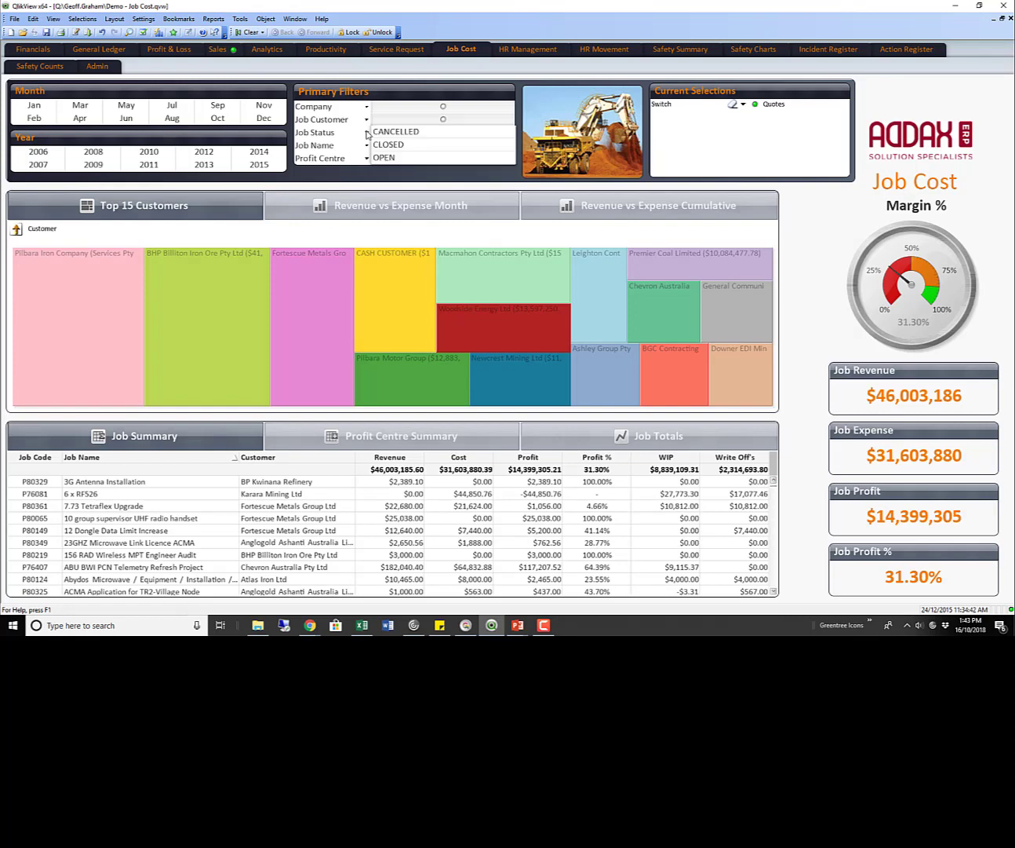
left_click(409, 160)
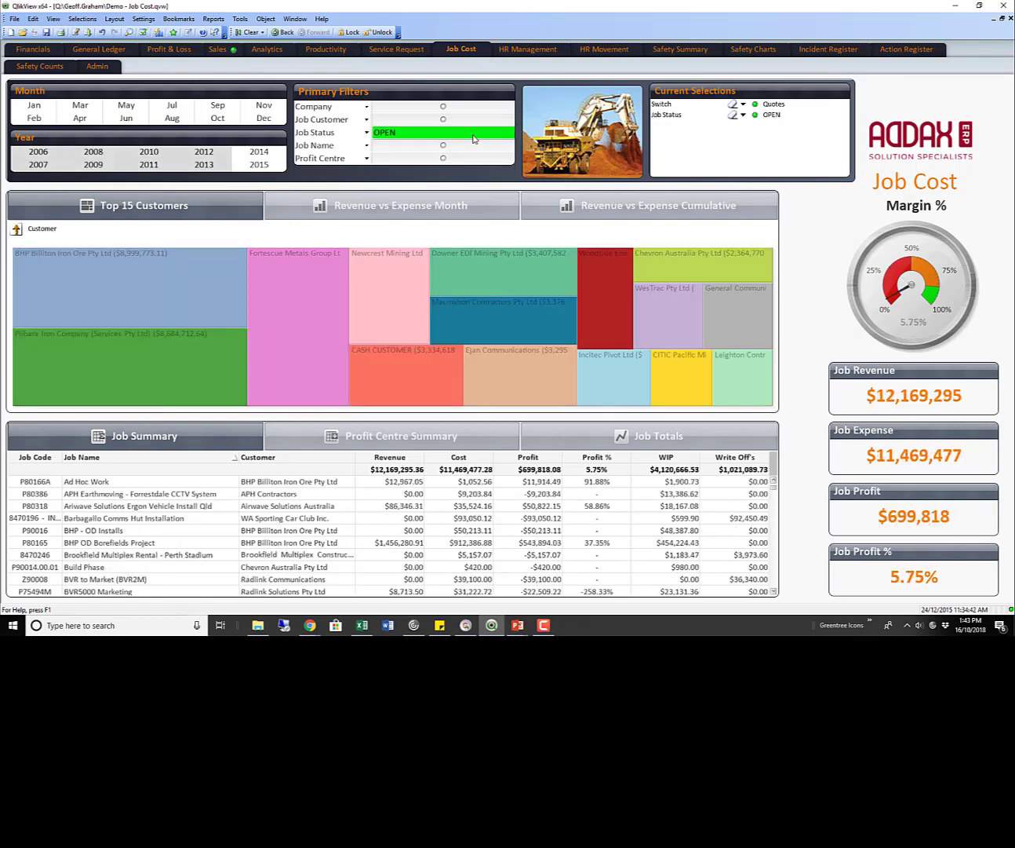
right_click(474, 139)
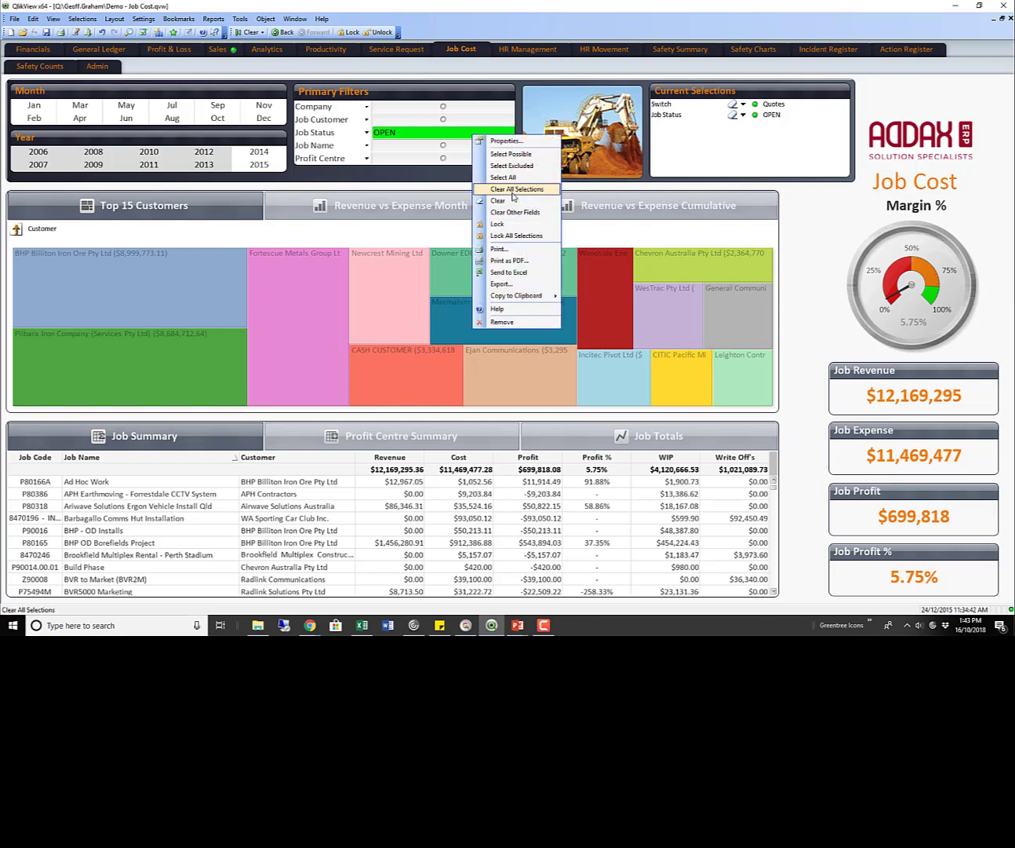
key("Escape")
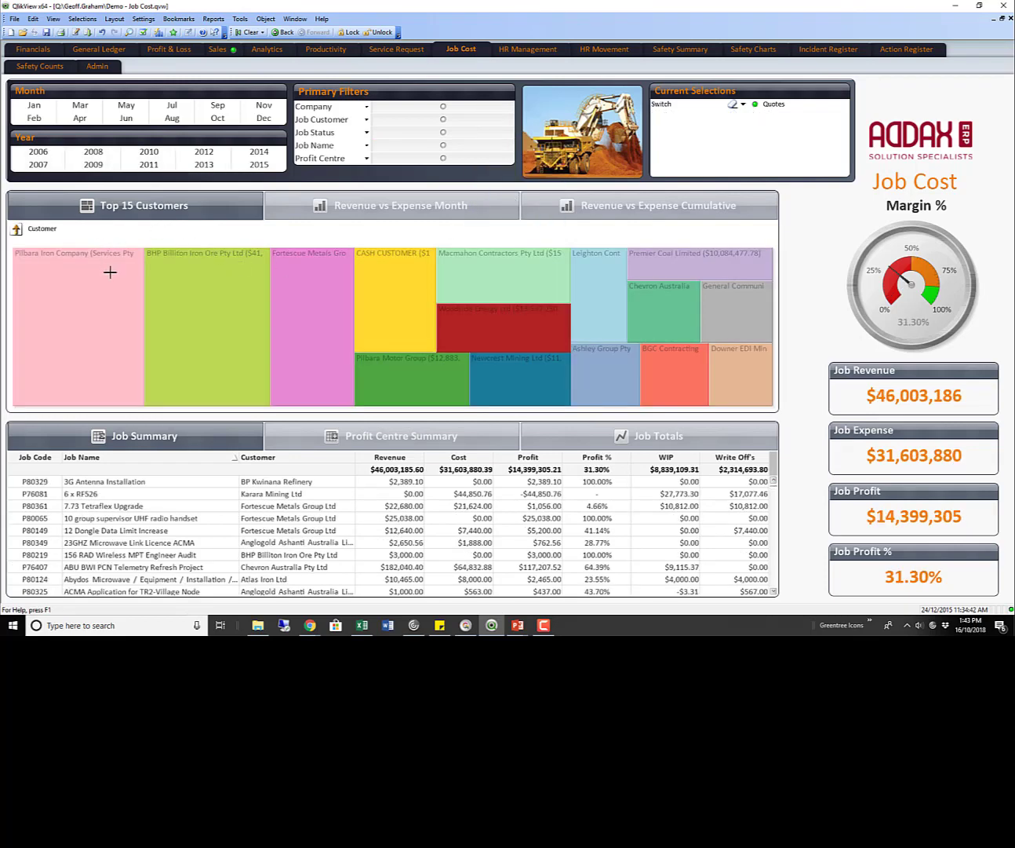
Step: Examine the top customers and margin gauge, and view the monthly and cumulative Revenue vs Expense charts
mouse_move(109, 273)
mouse_move(924, 331)
left_click(416, 205)
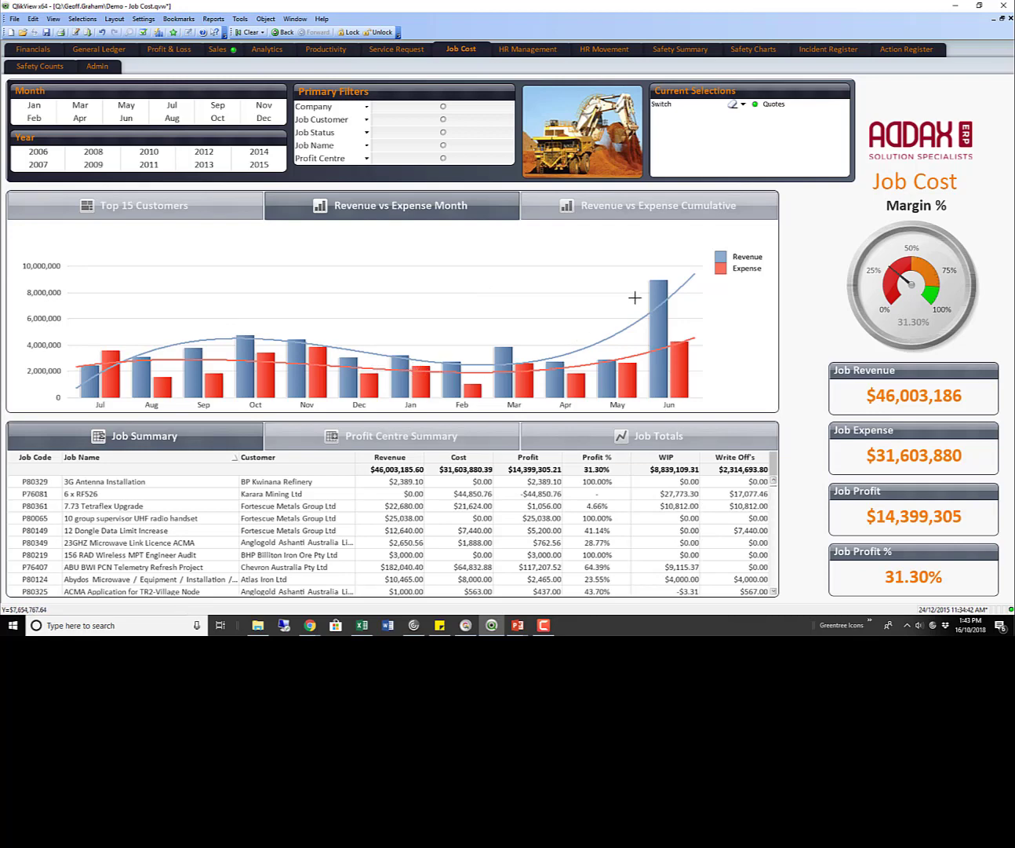
left_click(666, 207)
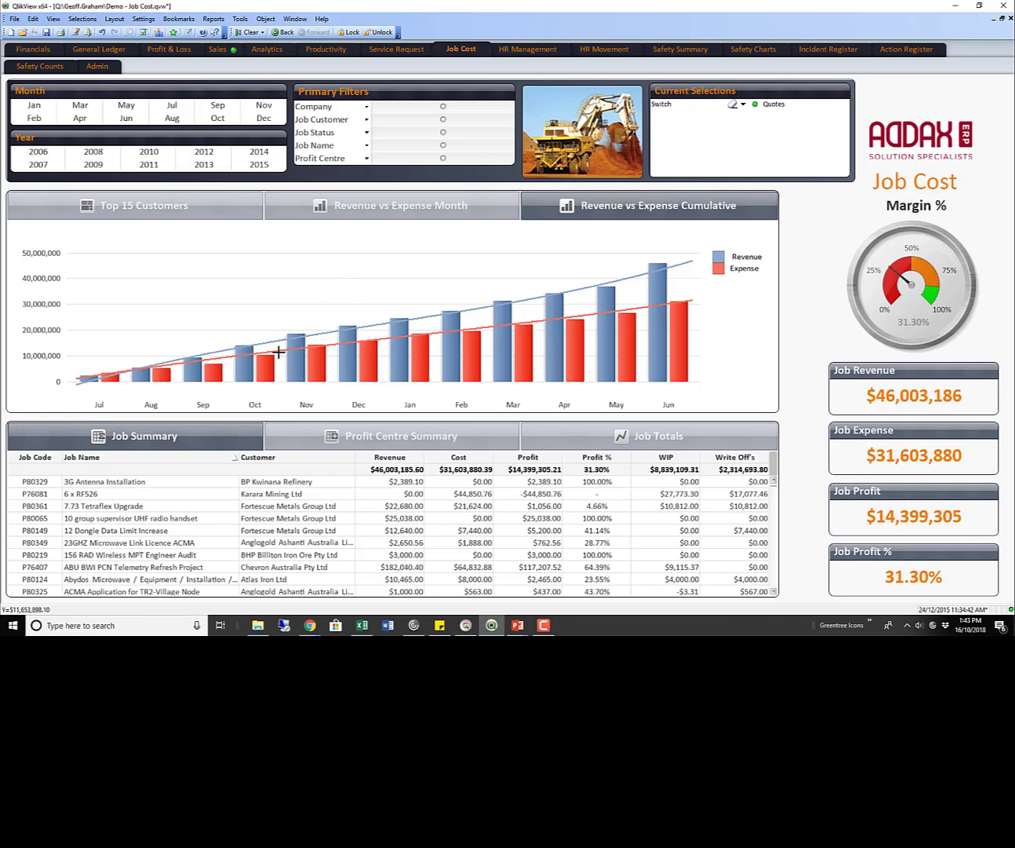
mouse_move(314, 361)
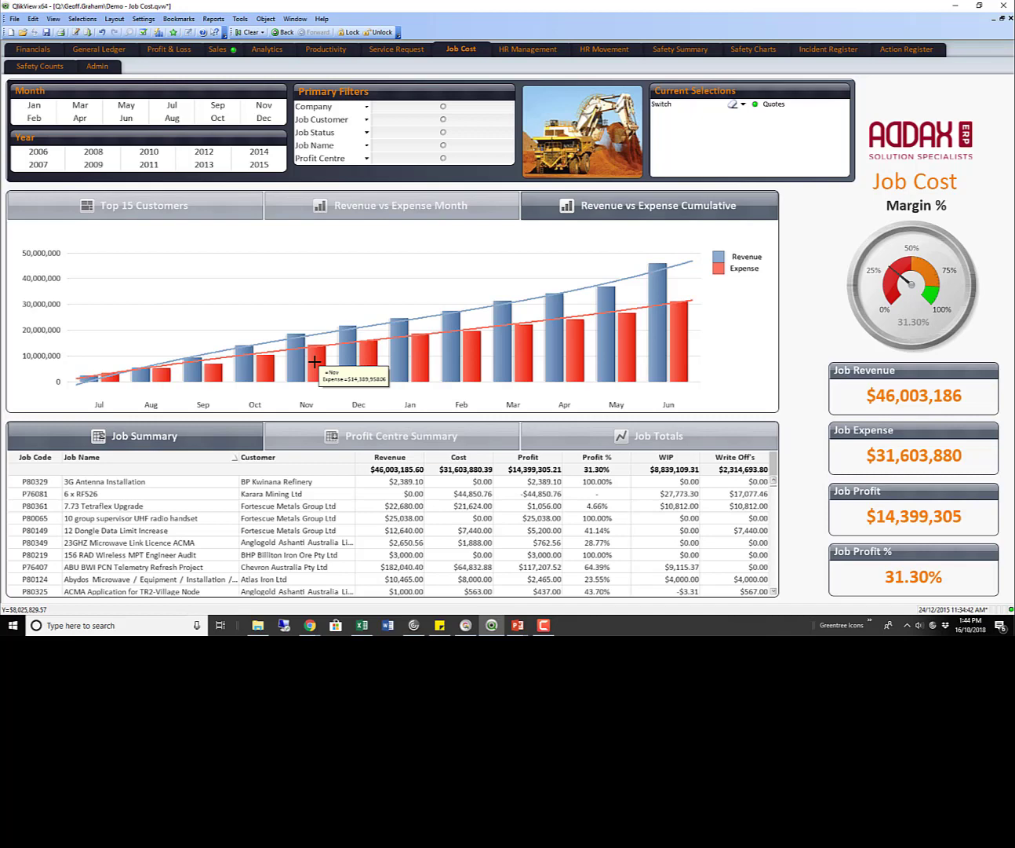
Step: Switch to the Demo - Financials document and view the job billing and debtors aging charts on its Summary sheet
left_click(295, 18)
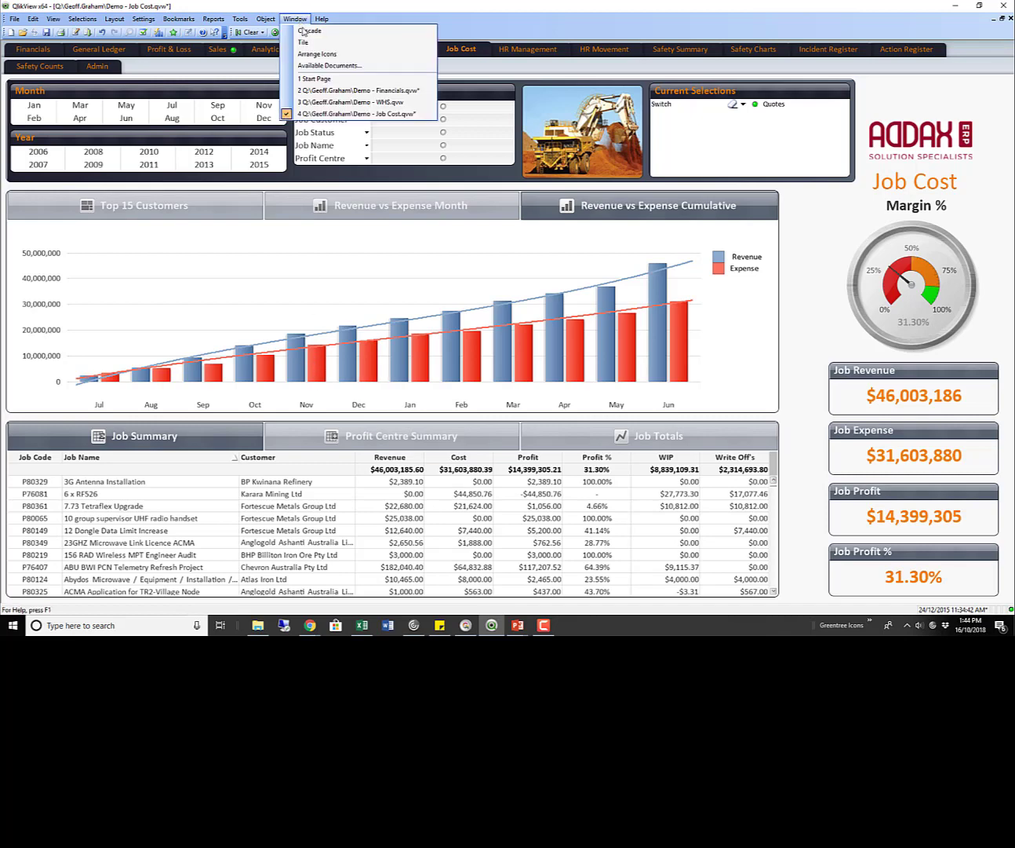
left_click(332, 91)
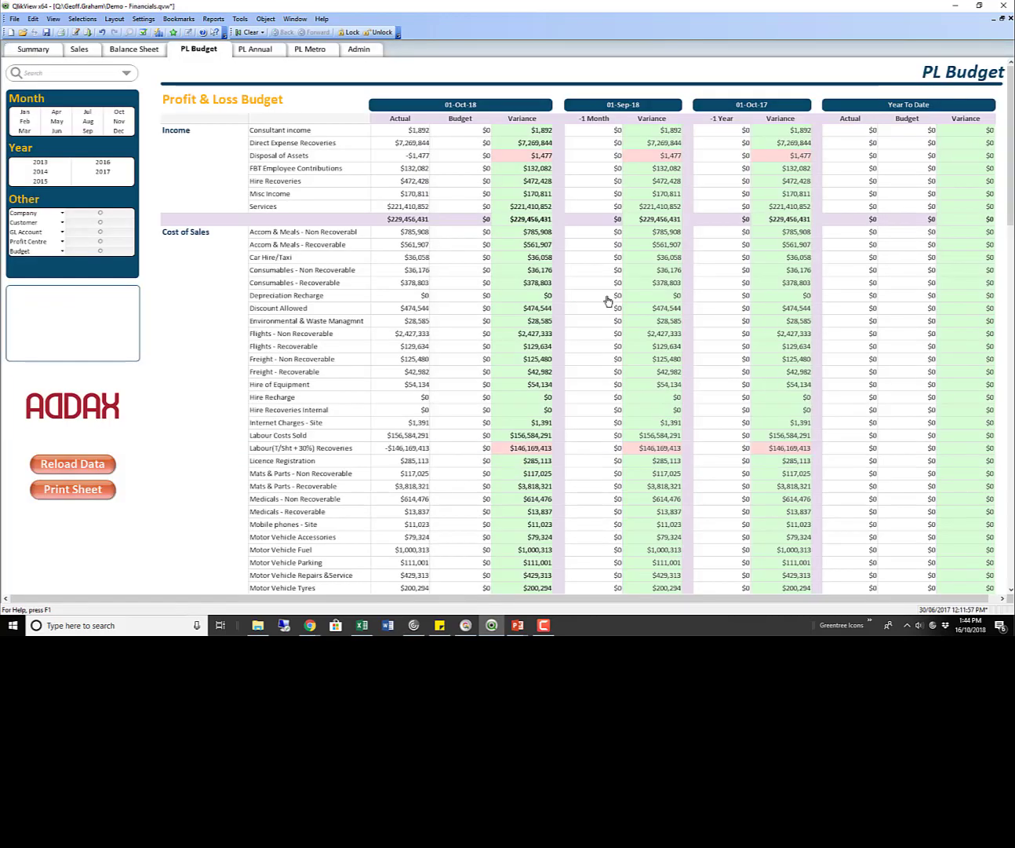
left_click(44, 51)
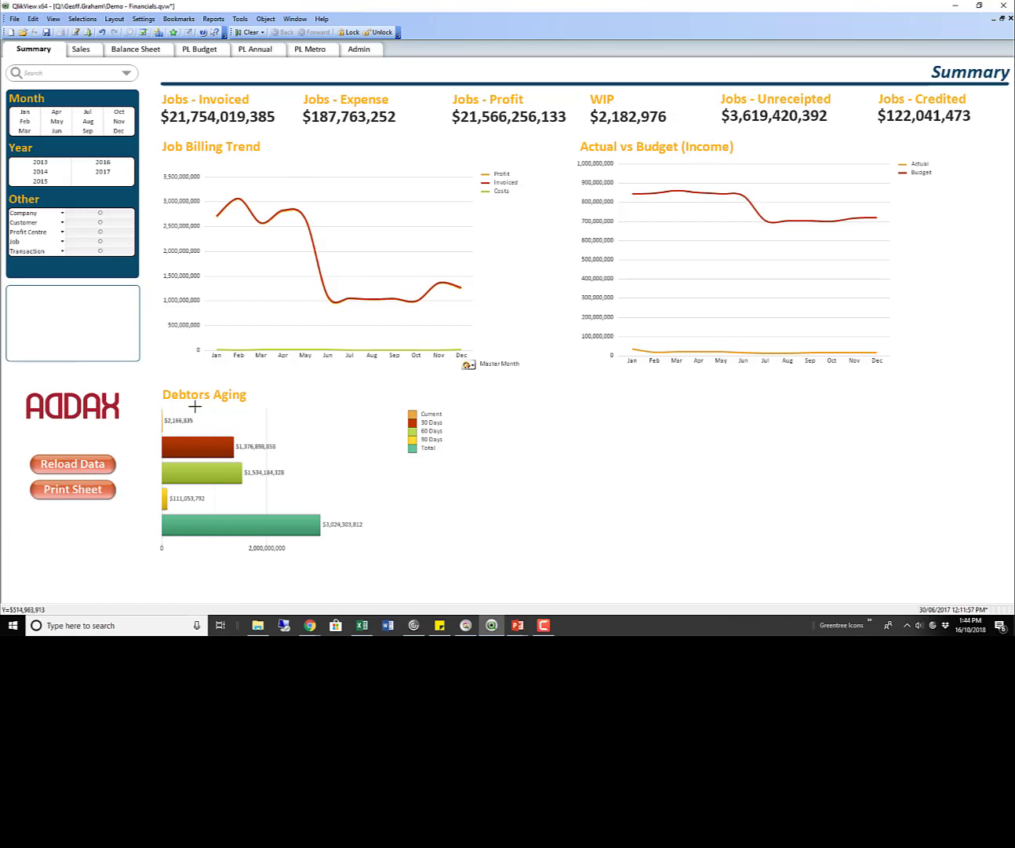
mouse_move(306, 524)
Step: Filter the Summary sheet to the year 2016, then clear the year selection
left_click(104, 164)
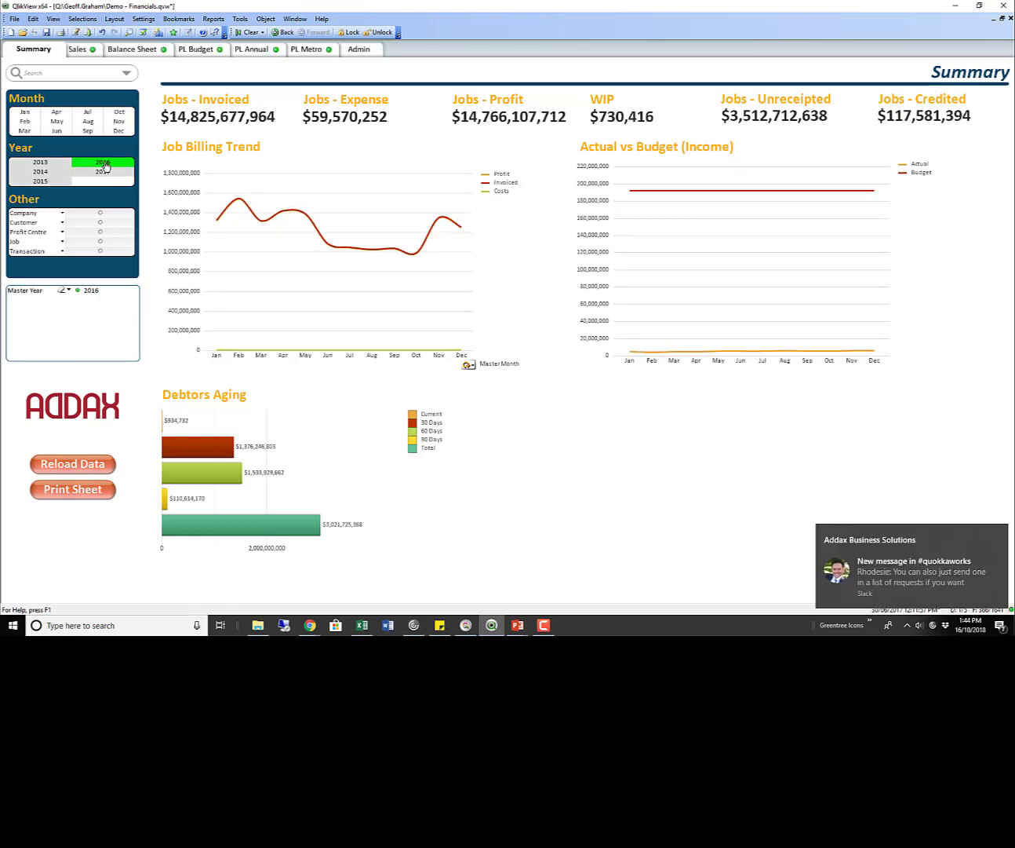
right_click(106, 166)
left_click(130, 251)
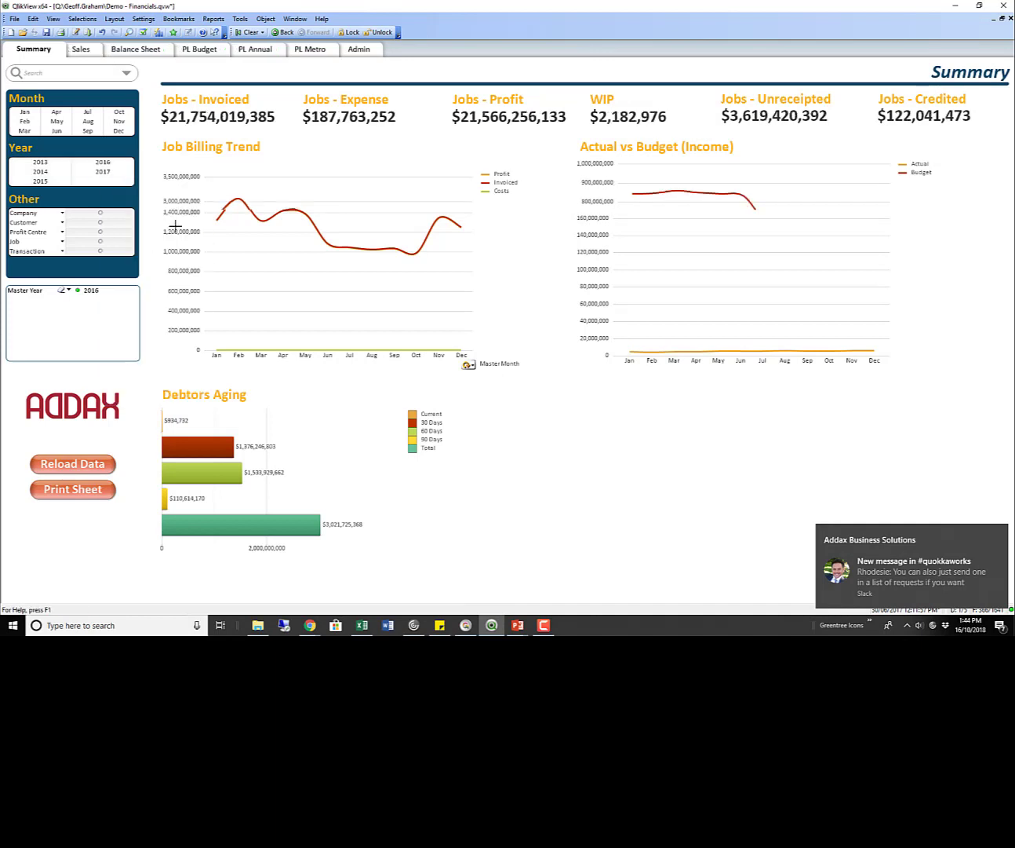
Step: On the Sales sheet, view invoices by customer and division, top 10 customers, invoices by job type and top 10 profit centres
left_click(88, 53)
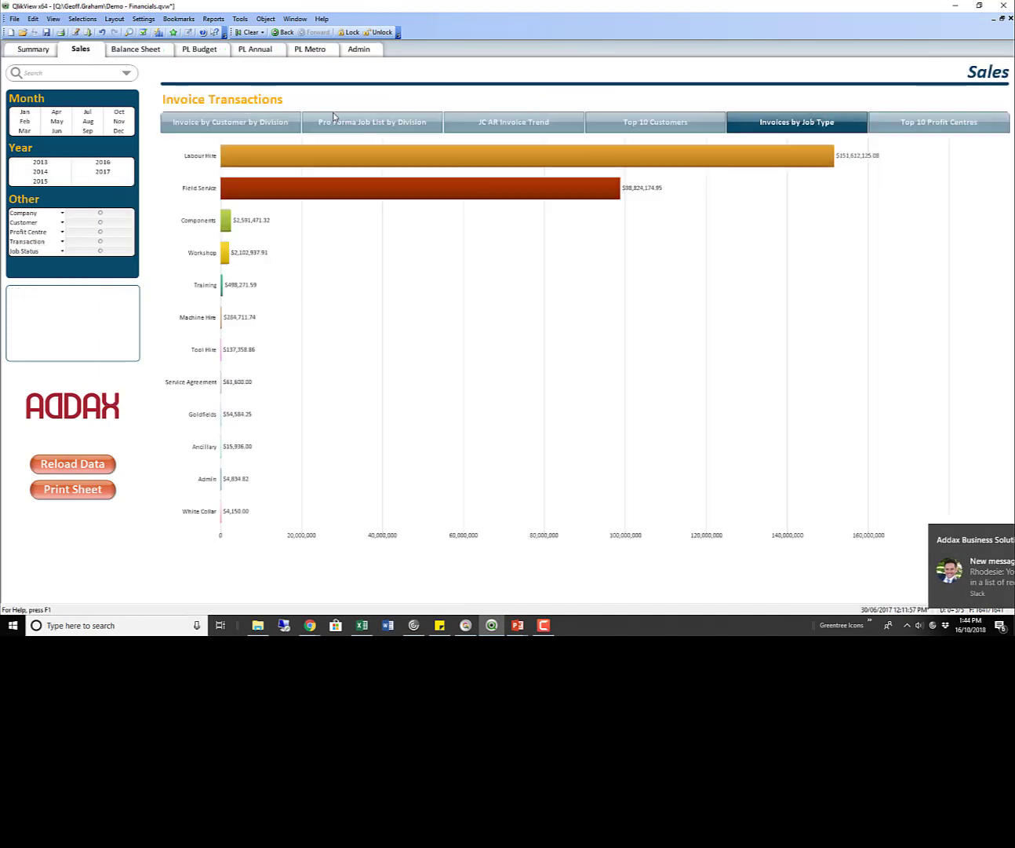
left_click(233, 124)
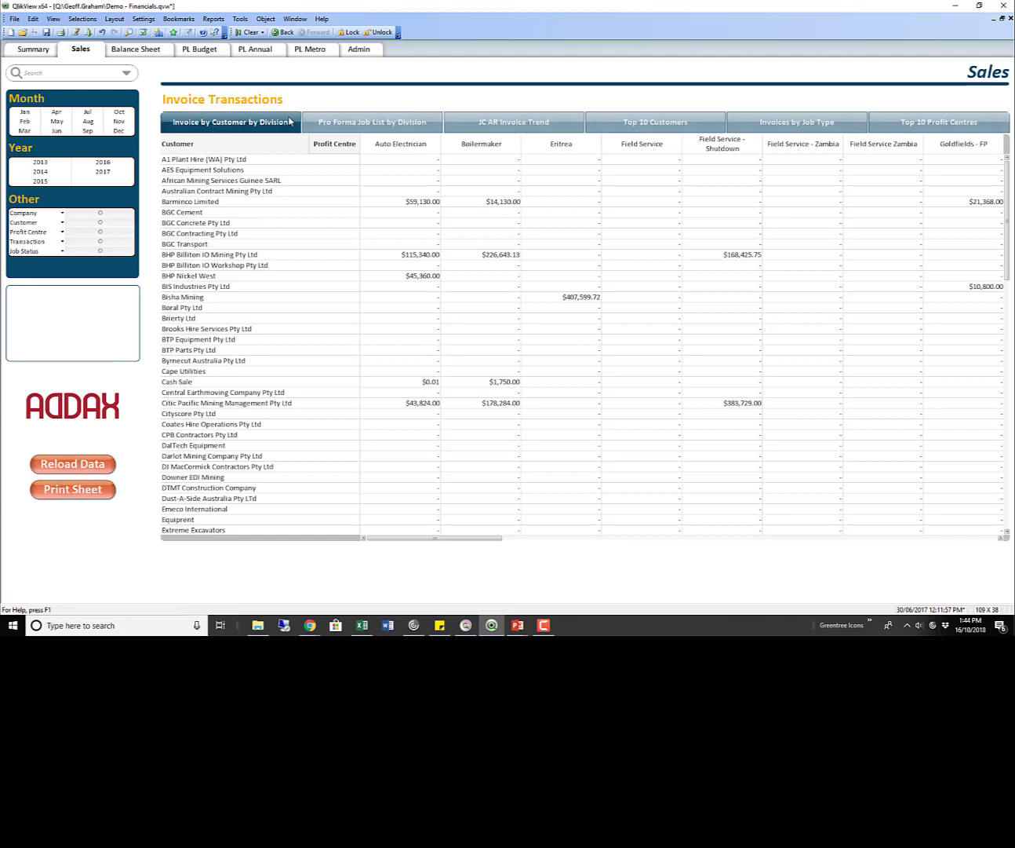
left_click(627, 123)
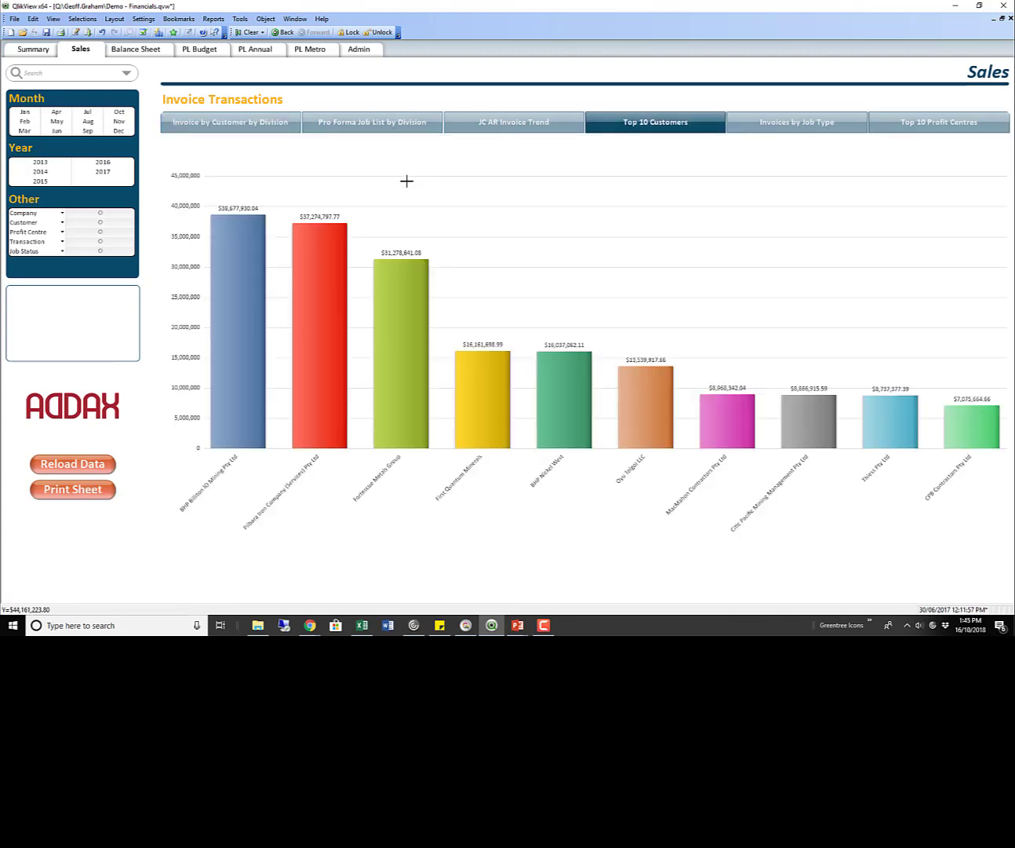
left_click(790, 124)
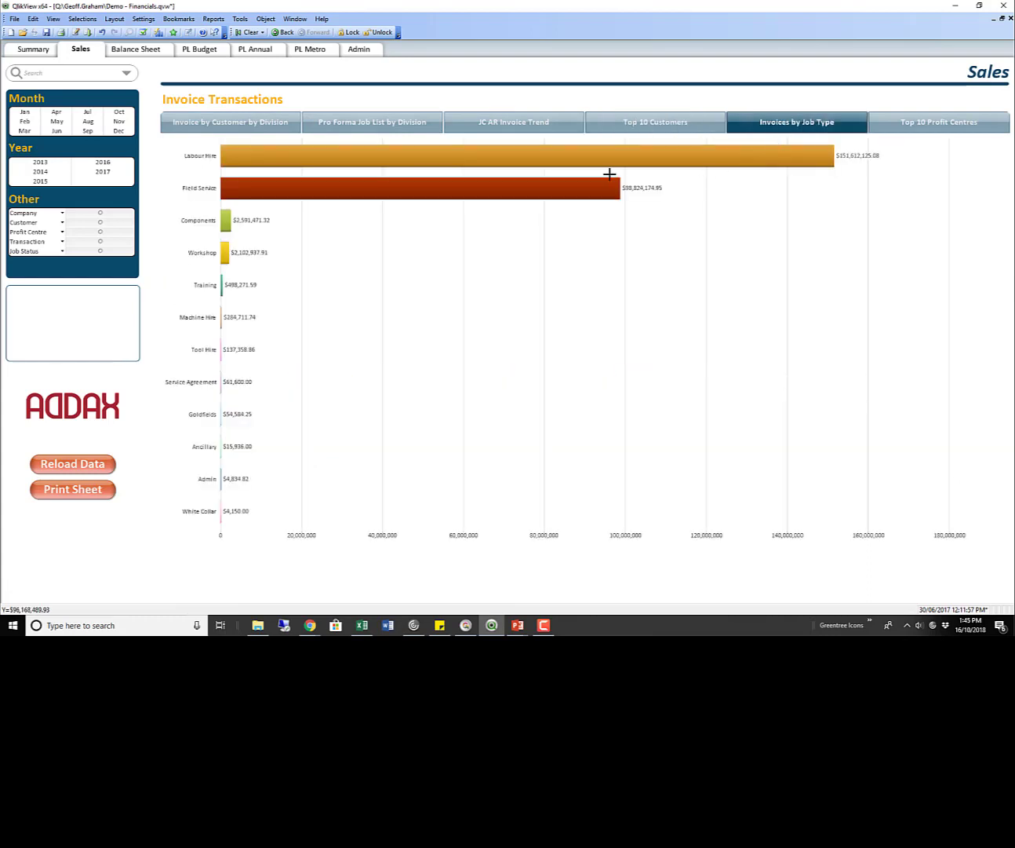
left_click(938, 127)
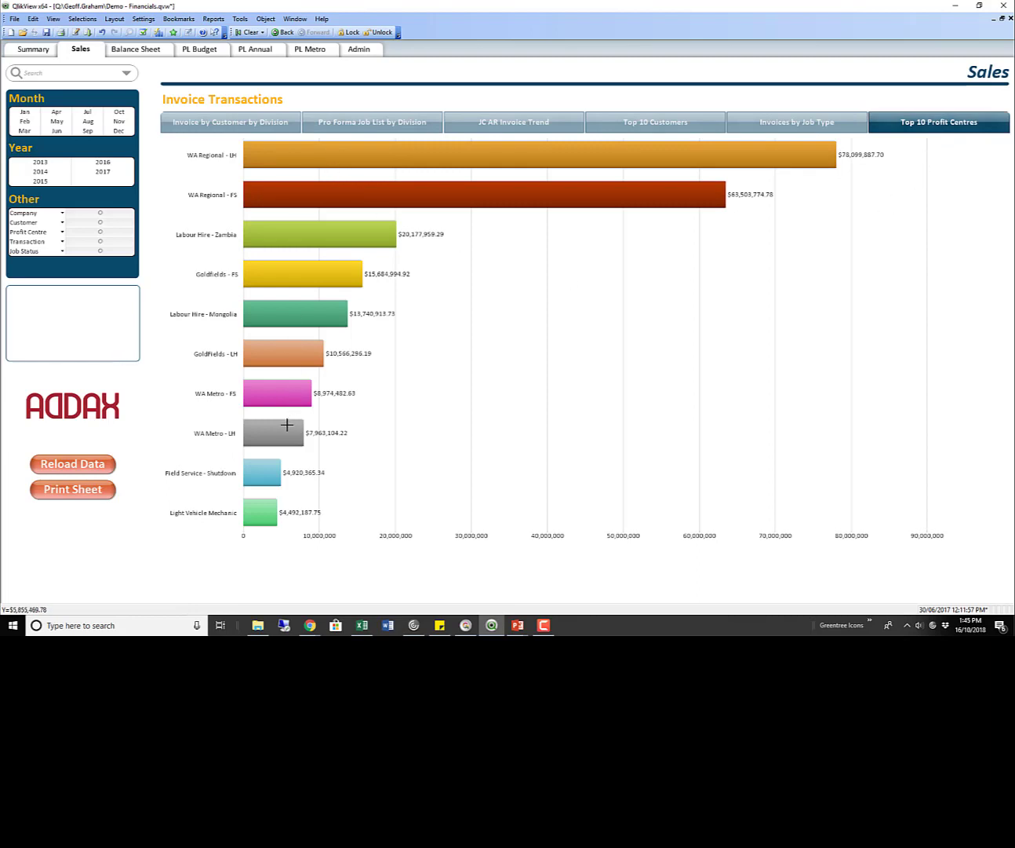
mouse_move(295, 425)
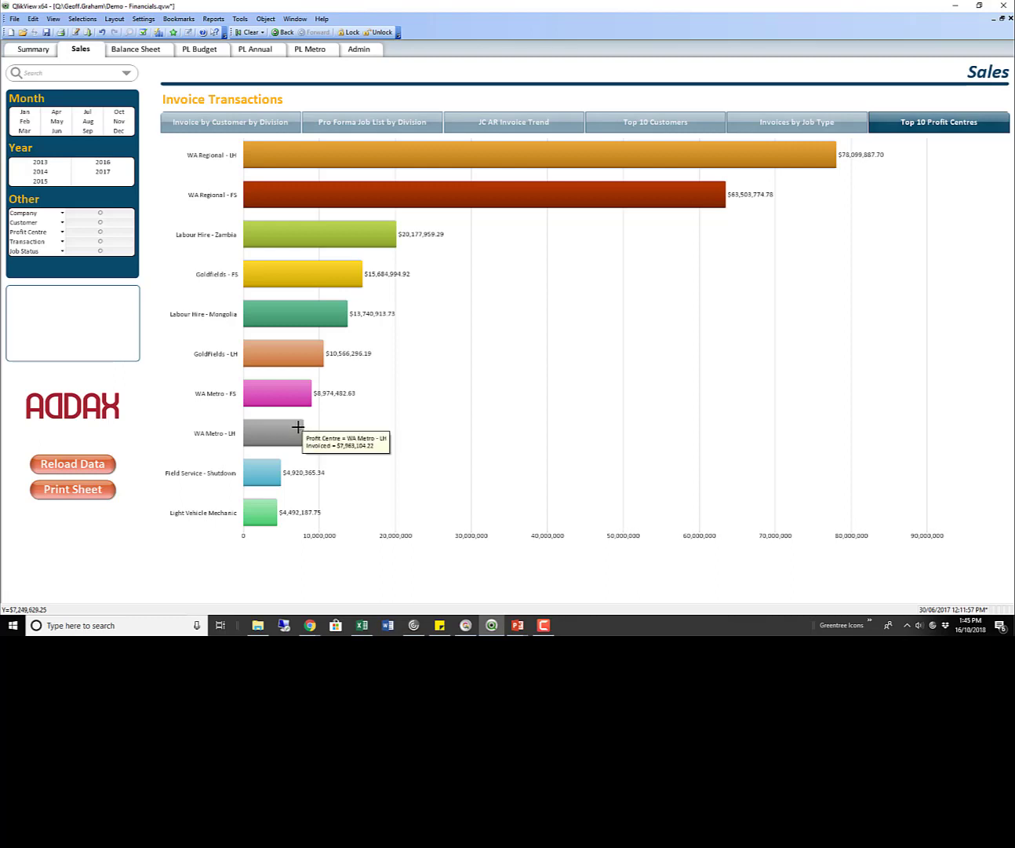
Step: View the Balance Sheet and the PL Budget comparison in the Financials document
left_click(155, 51)
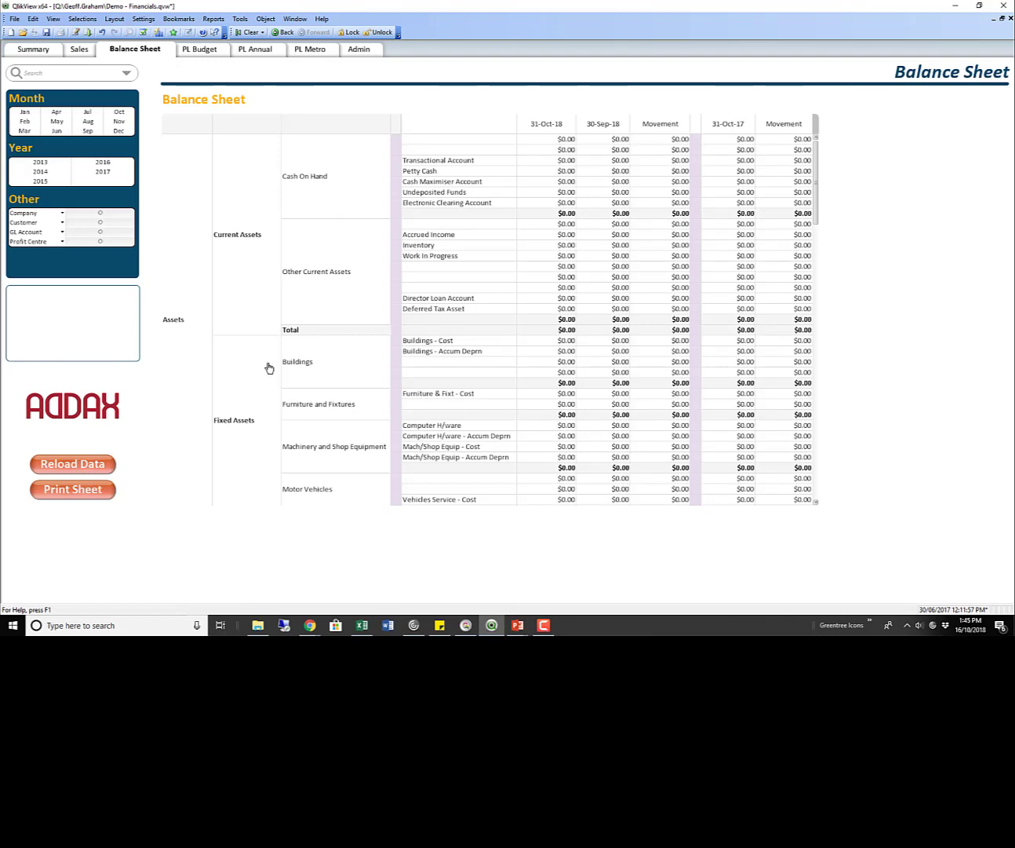
left_click(209, 55)
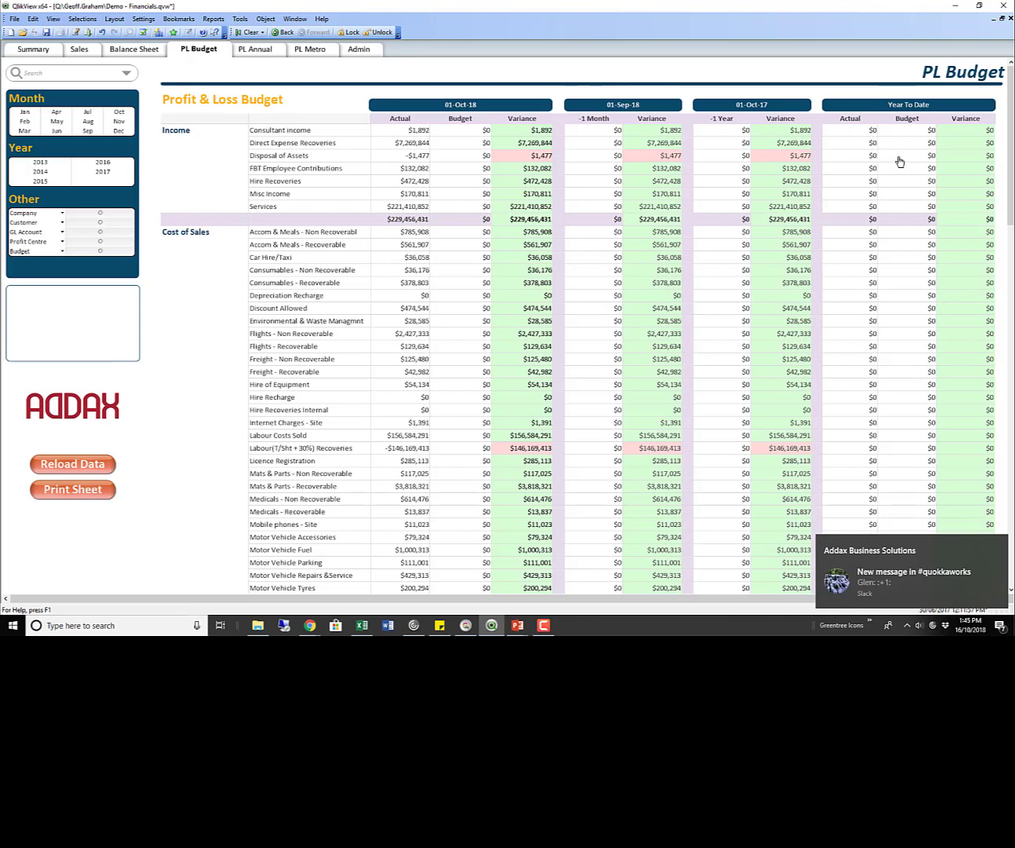
Step: Bring up the PL Annual sheet and enlarge its zoom to read the monthly profit and loss columns
left_click(264, 48)
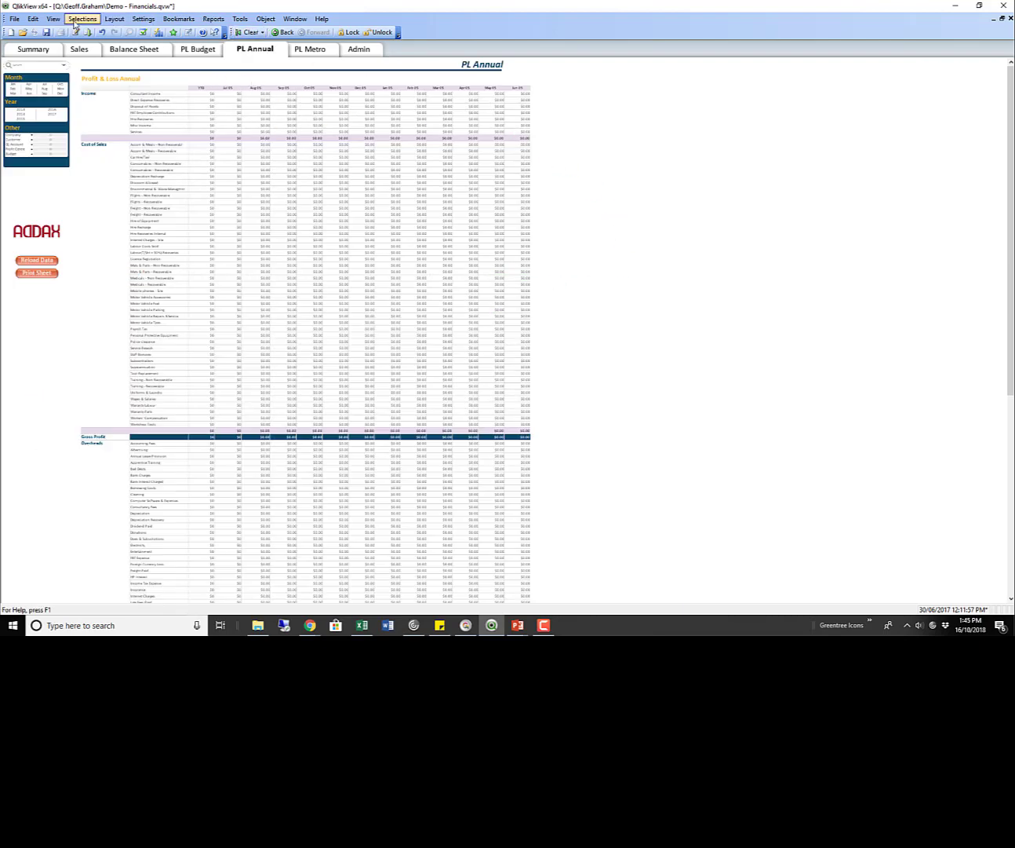
left_click(52, 18)
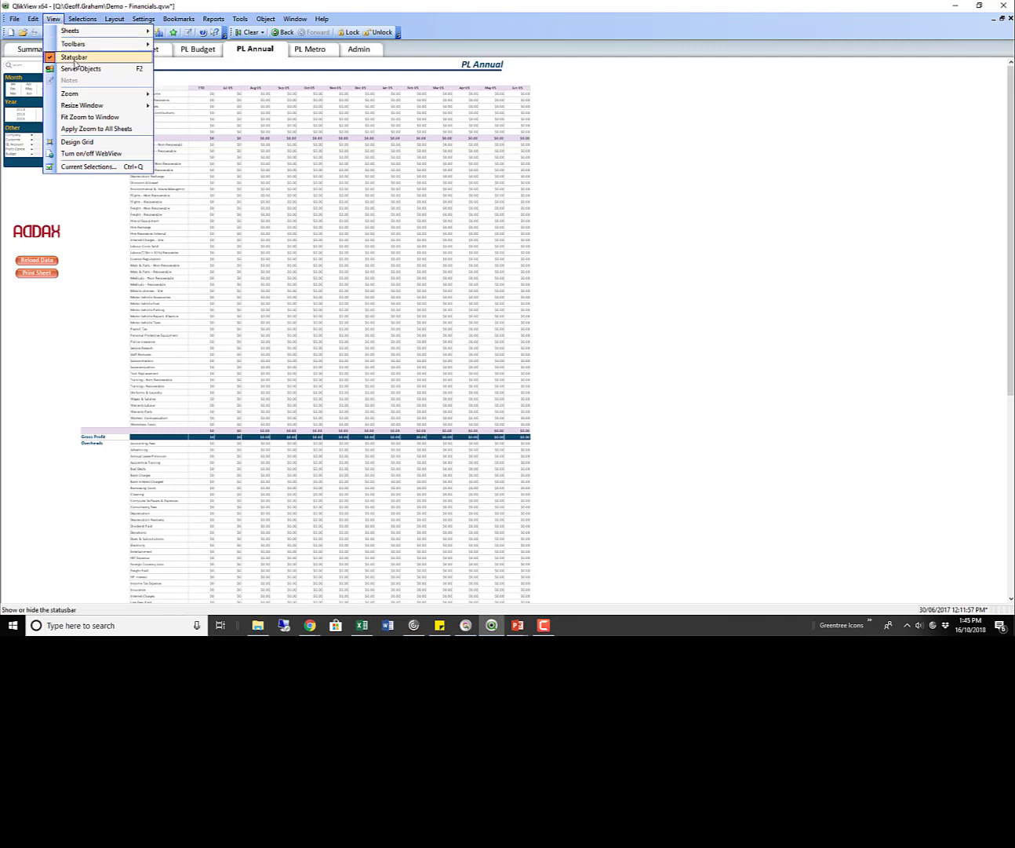
mouse_move(135, 95)
left_click(181, 119)
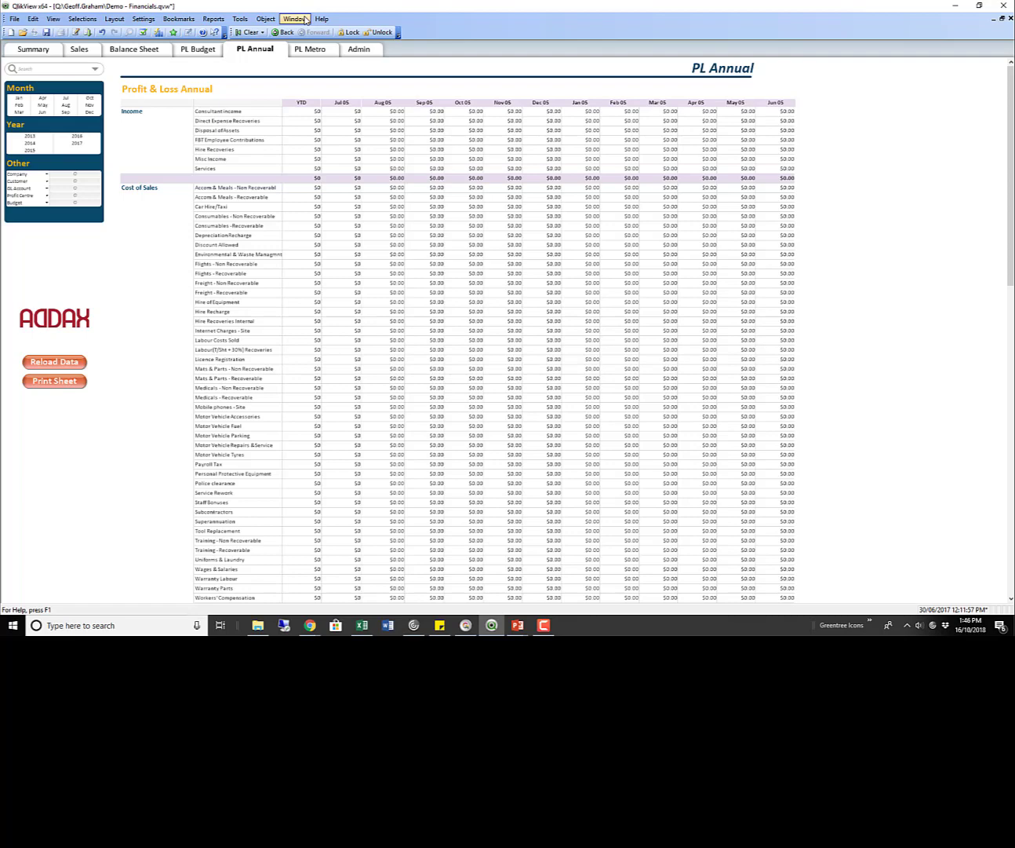
Step: Switch to the Demo - WHS document and view its Summary Month, Injury / Illness and Safety Graphs sheets
left_click(306, 19)
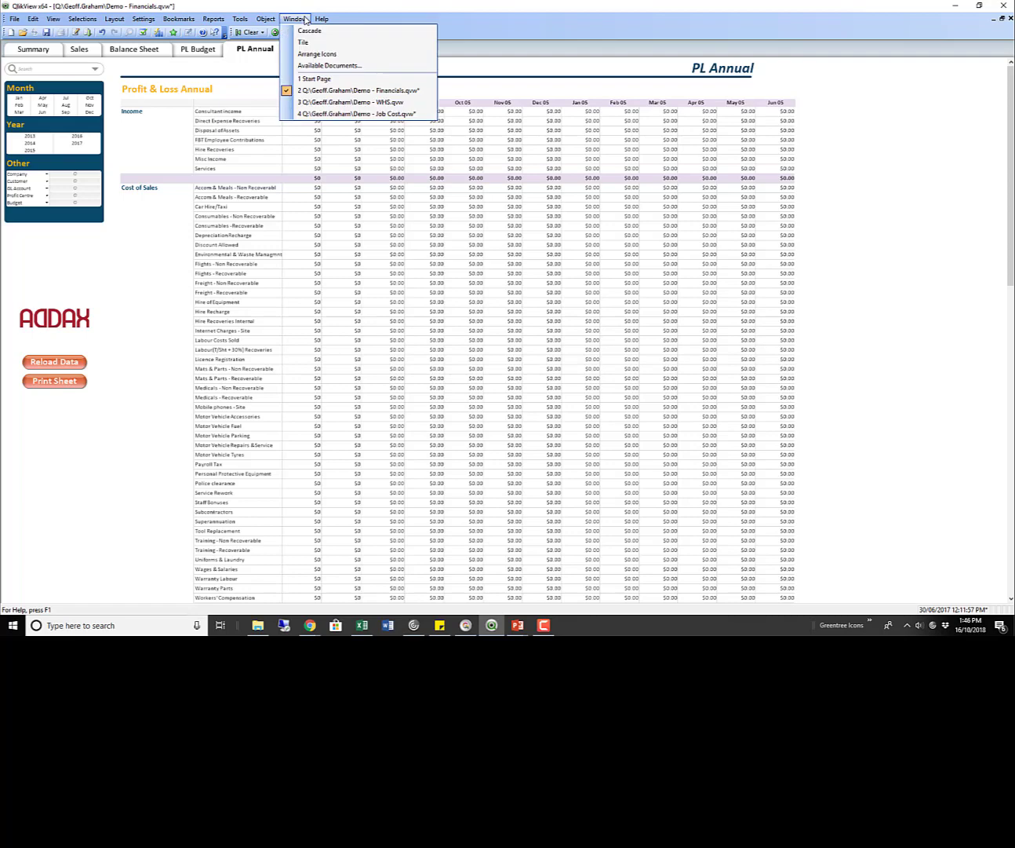
left_click(339, 102)
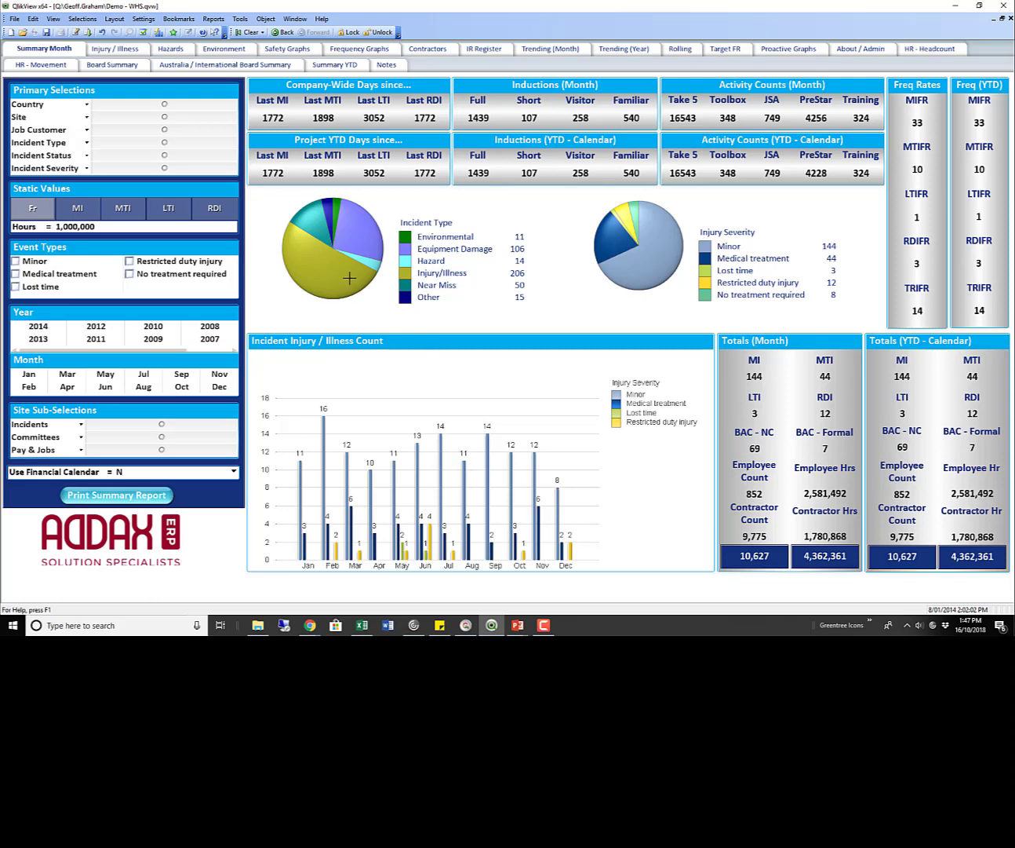
left_click(135, 49)
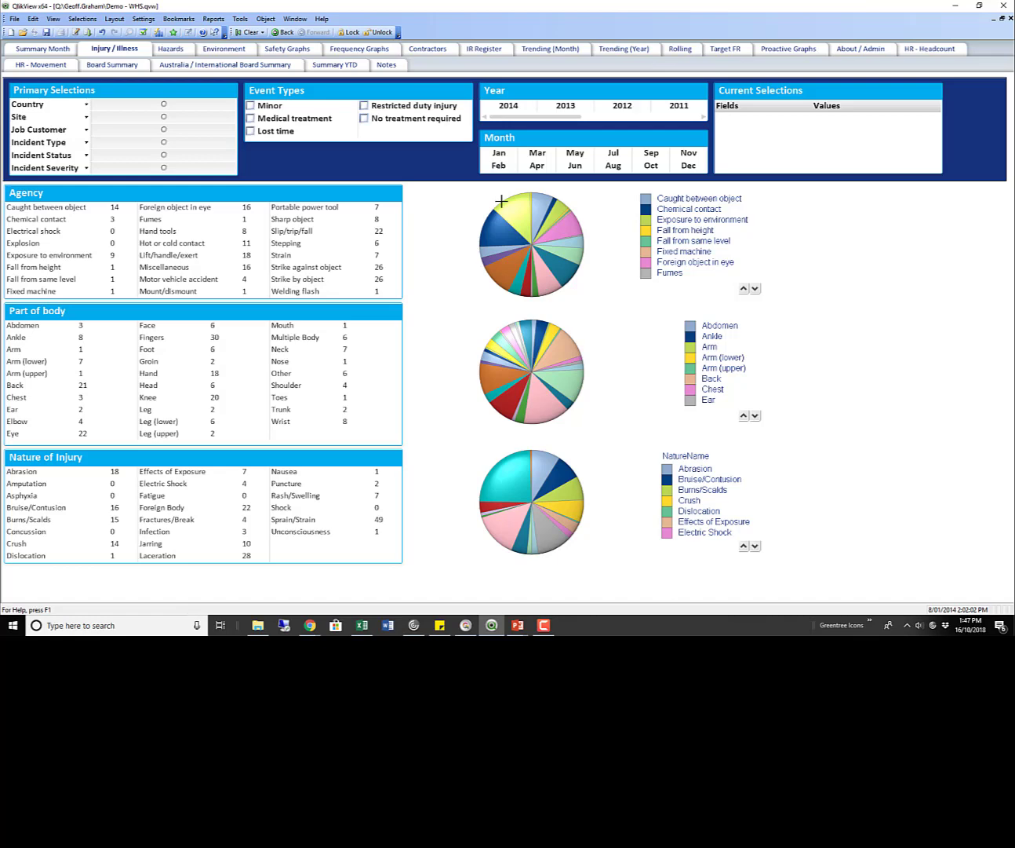
left_click(302, 51)
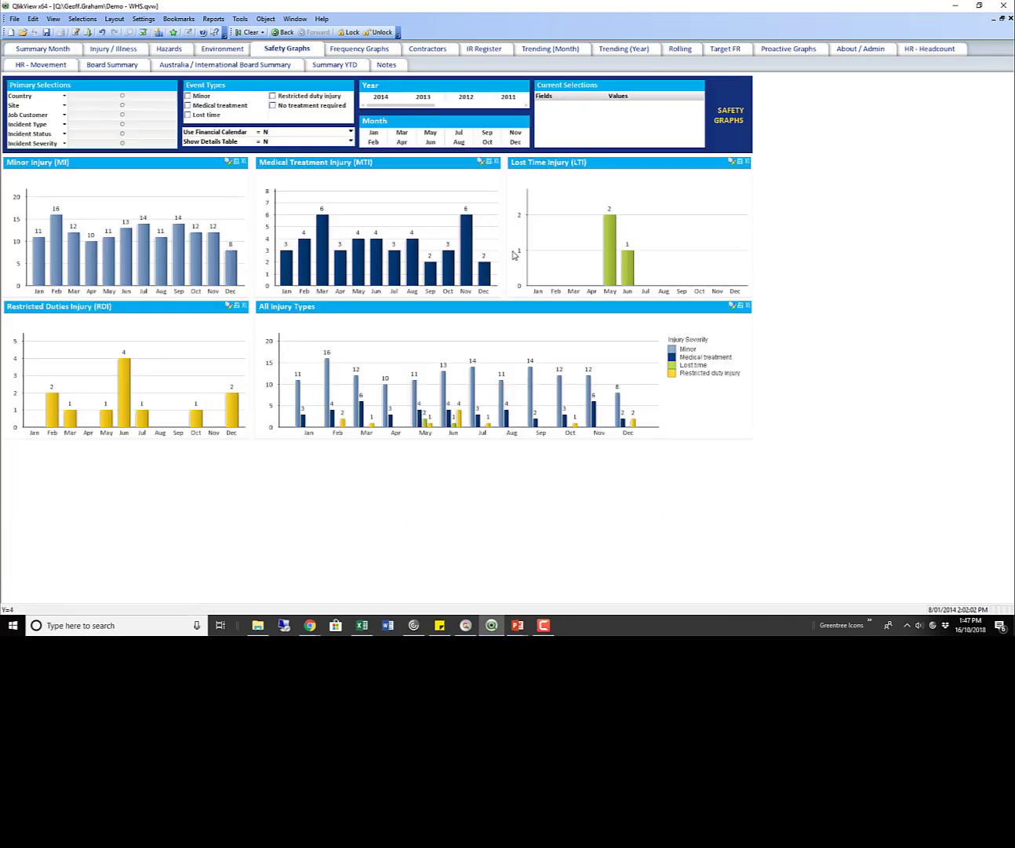